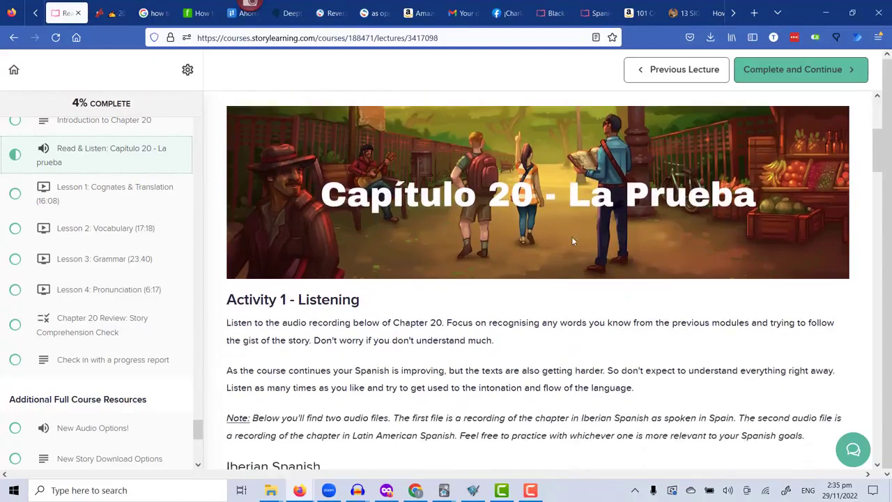
pyautogui.scroll(-1, 573, 240)
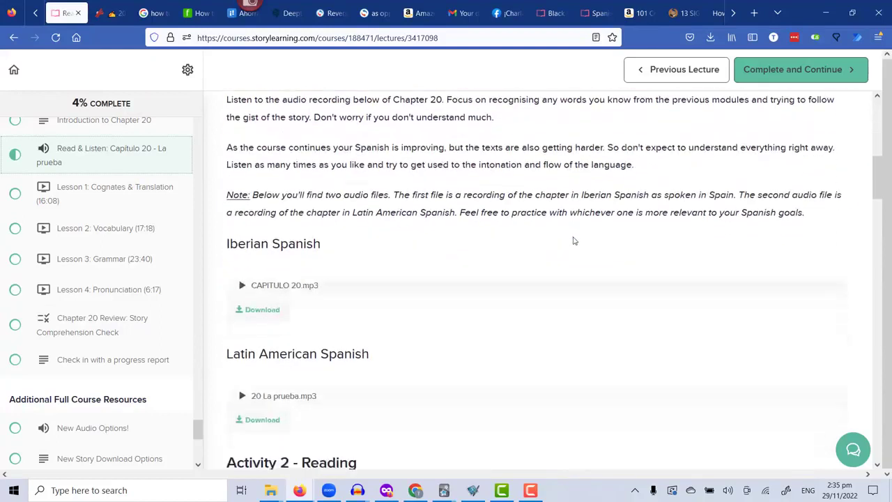
# Play the Iberian Spanish recording of Chapter 20 from about 0:25 at 0.5× speed.
pyautogui.click(242, 286)
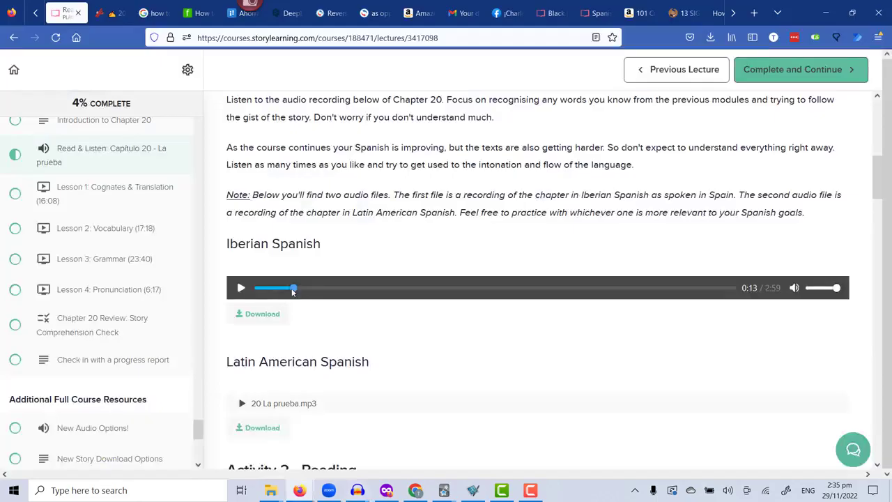
pyautogui.moveTo(293, 293); pyautogui.dragTo(326, 292)
pyautogui.rightClick(426, 284)
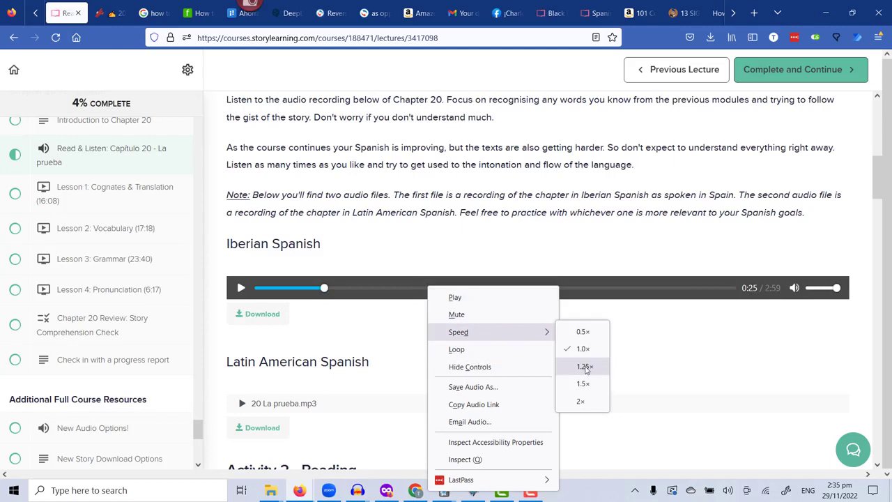
pyautogui.click(582, 332)
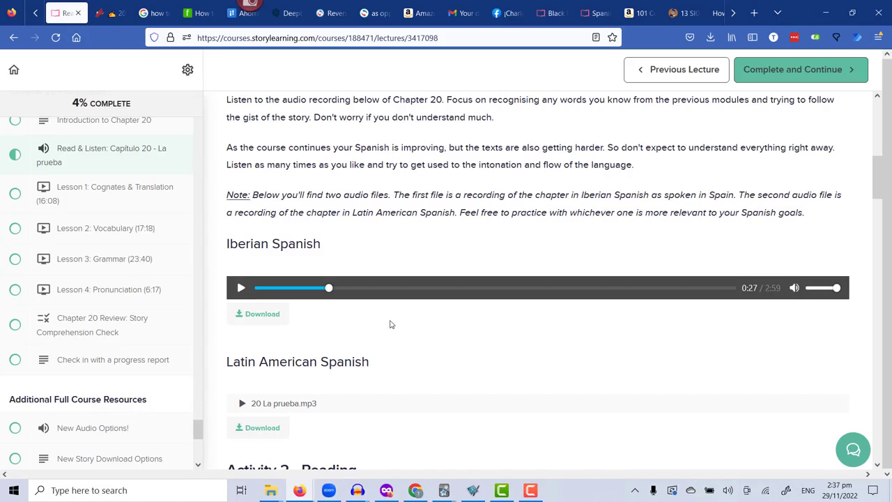
# Download the Iberian Spanish recording as CAPITULO 20.mp3 into the Audacity demo folder and show the file in that folder.
pyautogui.click(253, 318)
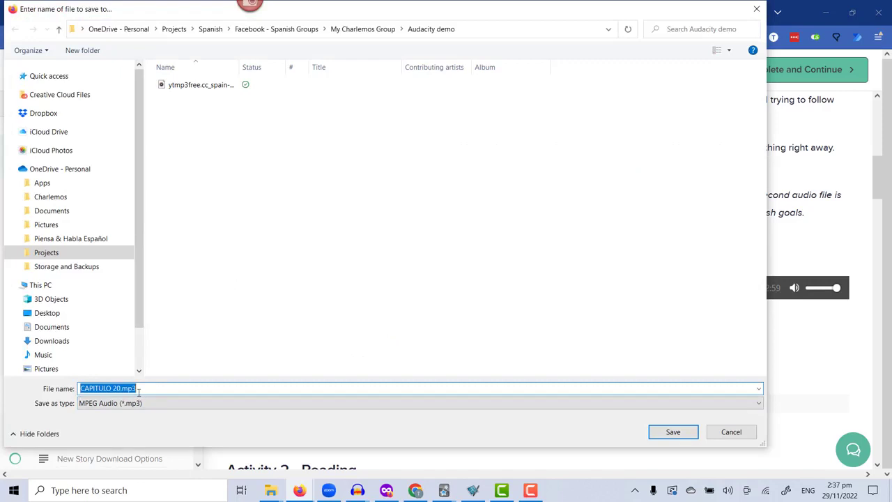
pyautogui.click(673, 432)
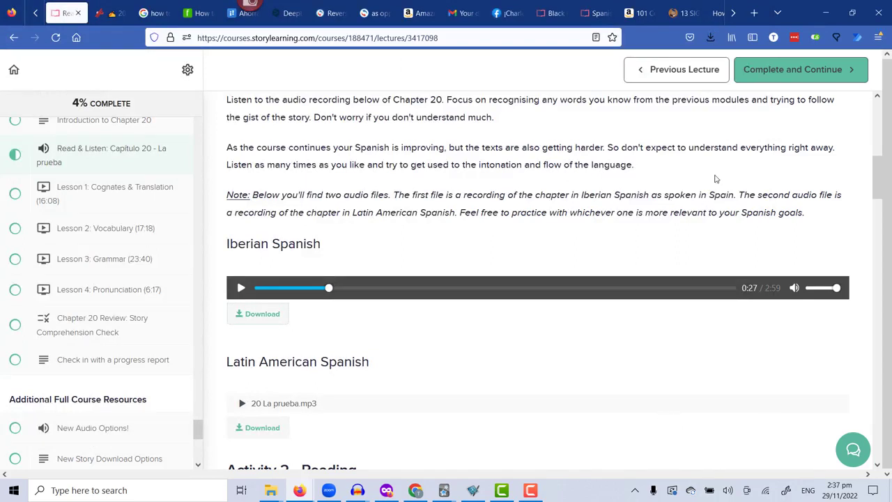
pyautogui.click(710, 37)
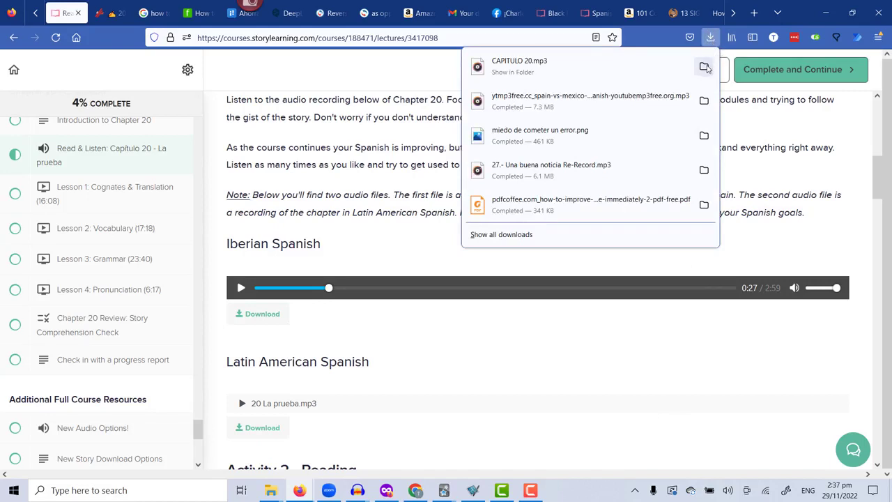
pyautogui.click(708, 69)
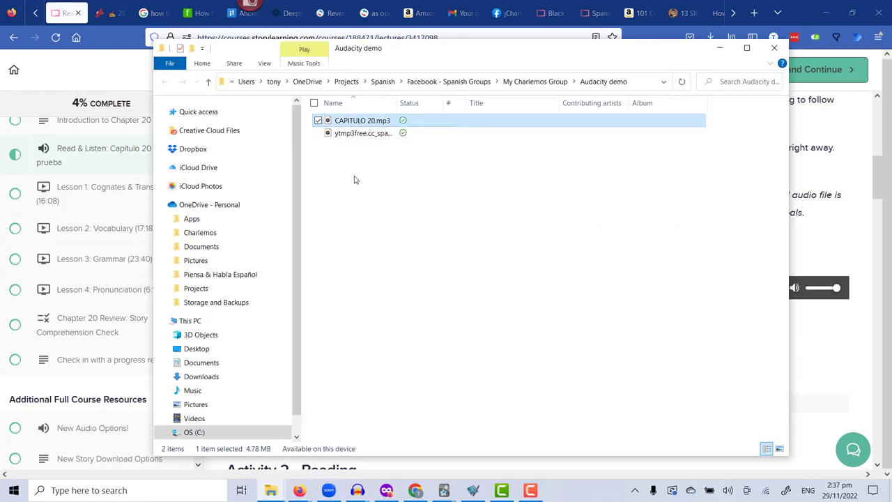
# Open CAPITULO 20.mp3 in Audacity and maximize its window.
pyautogui.rightClick(359, 123)
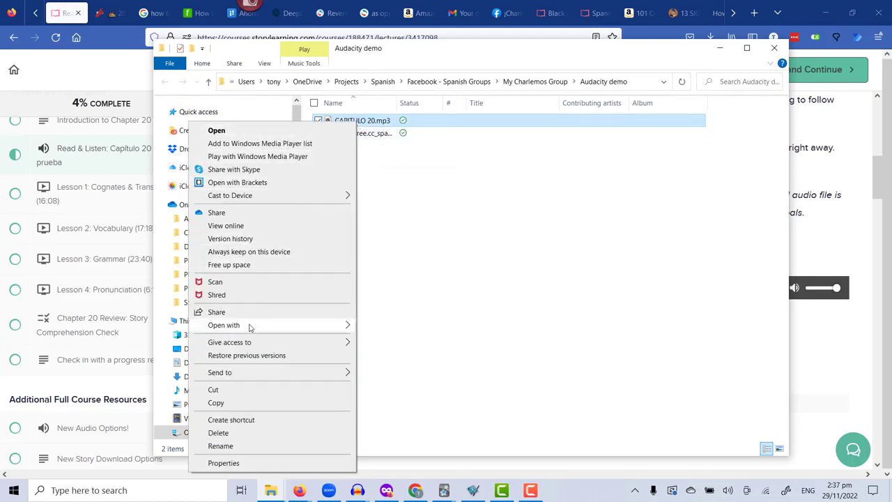
pyautogui.moveTo(249, 326)
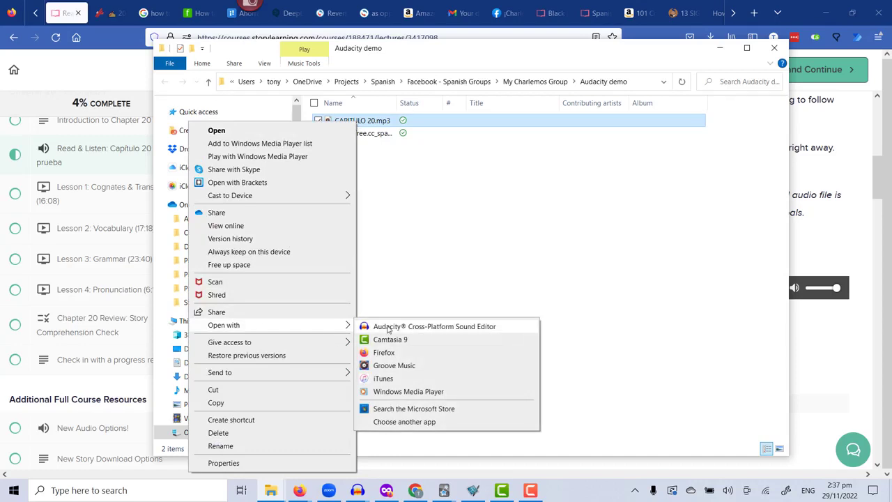
pyautogui.click(388, 327)
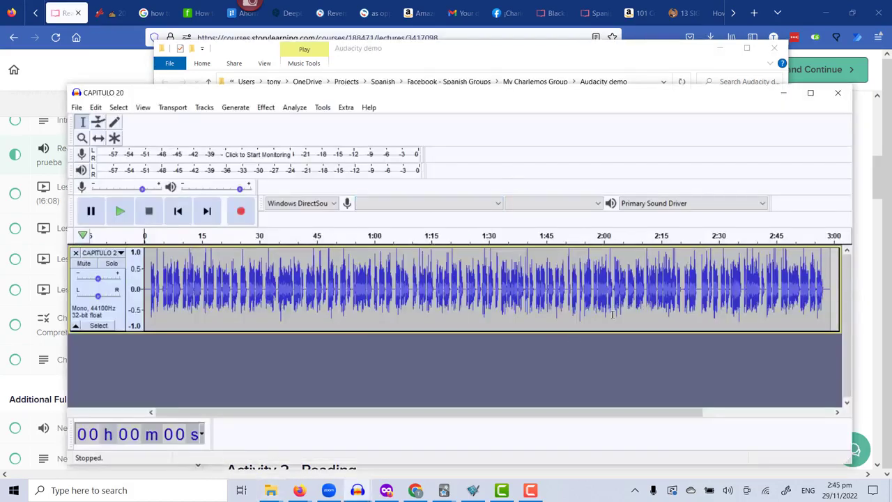
pyautogui.click(811, 94)
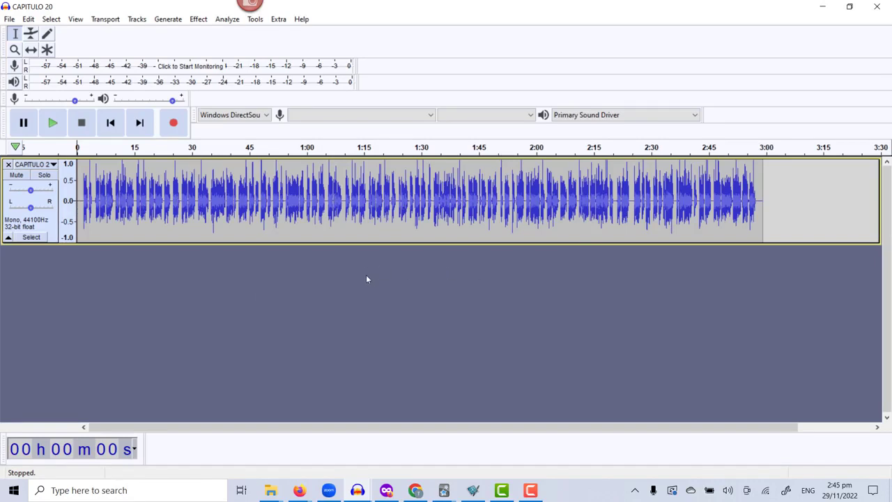
# Play about the first eight seconds of the CAPITULO 20 track, stop playback and enlarge the track's height.
pyautogui.click(50, 123)
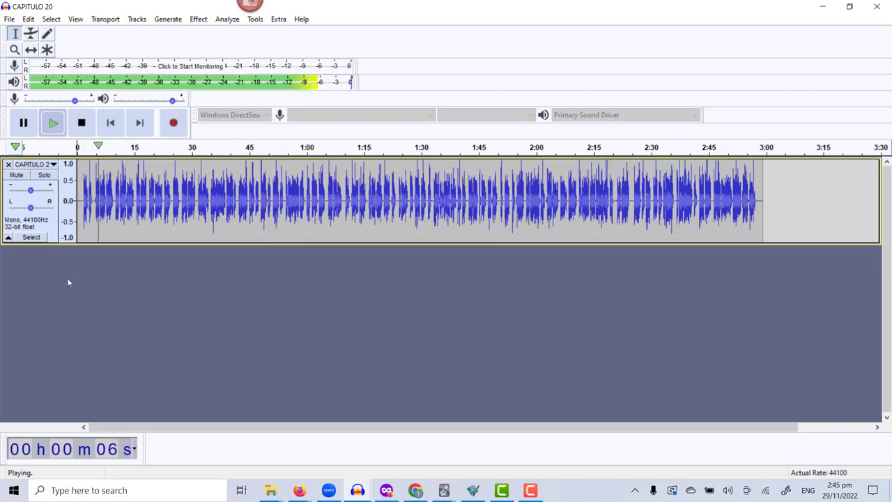
pyautogui.click(81, 123)
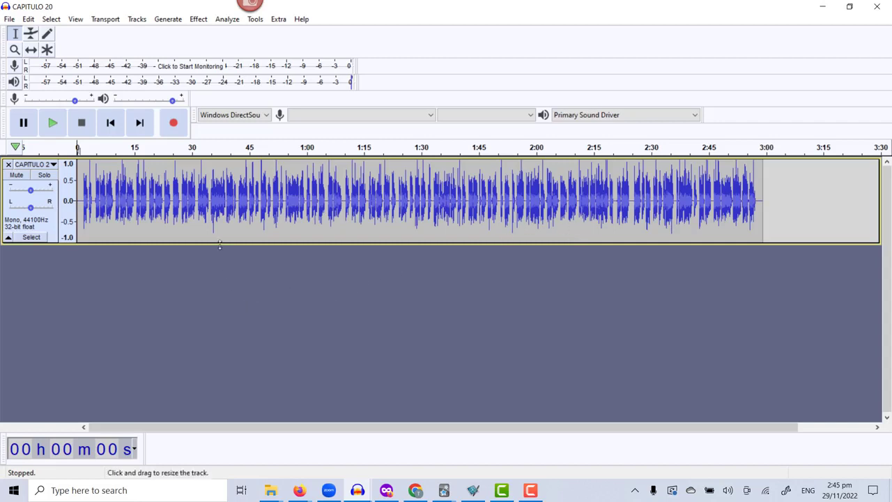
pyautogui.moveTo(221, 243); pyautogui.dragTo(226, 286)
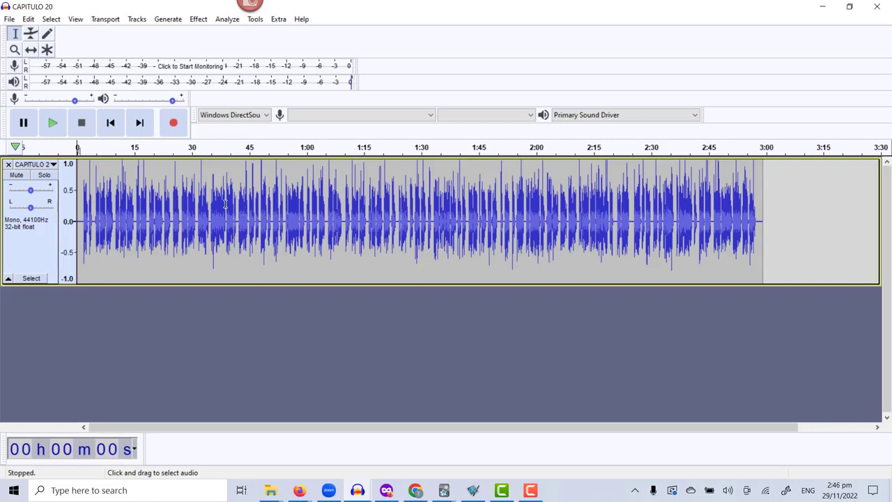
# Use the Zoom tool to enlarge the waveform until about the first 26 seconds of the recording fill the track view.
pyautogui.click(15, 50)
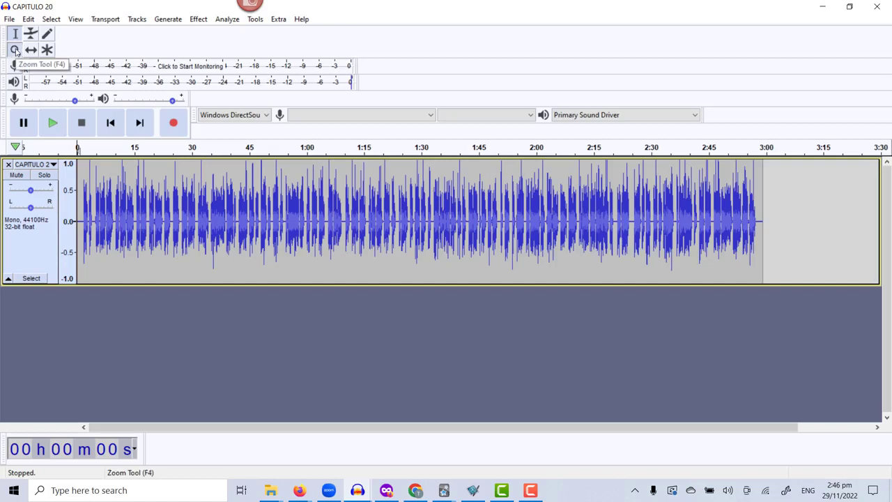
pyautogui.click(201, 216)
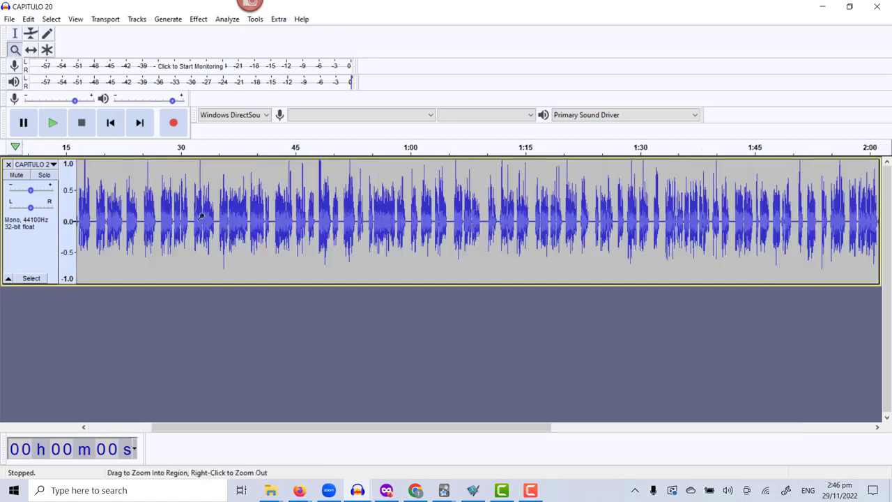
pyautogui.click(188, 215)
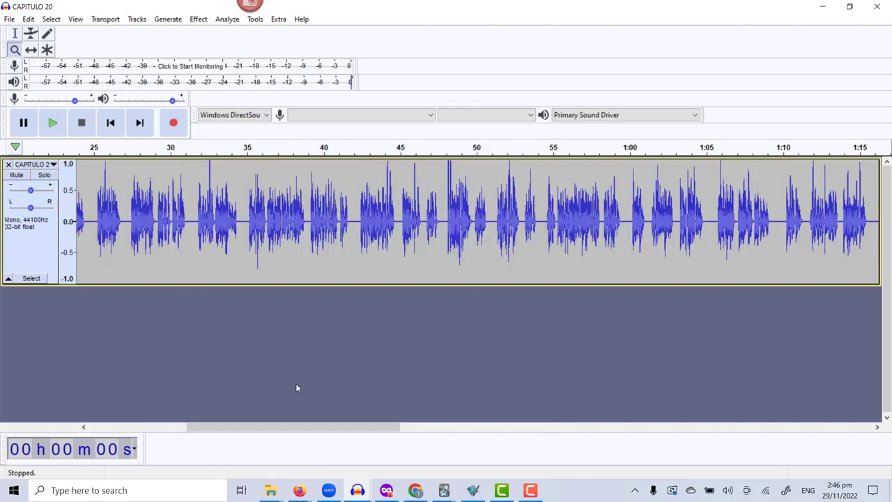
pyautogui.moveTo(267, 426); pyautogui.dragTo(165, 403)
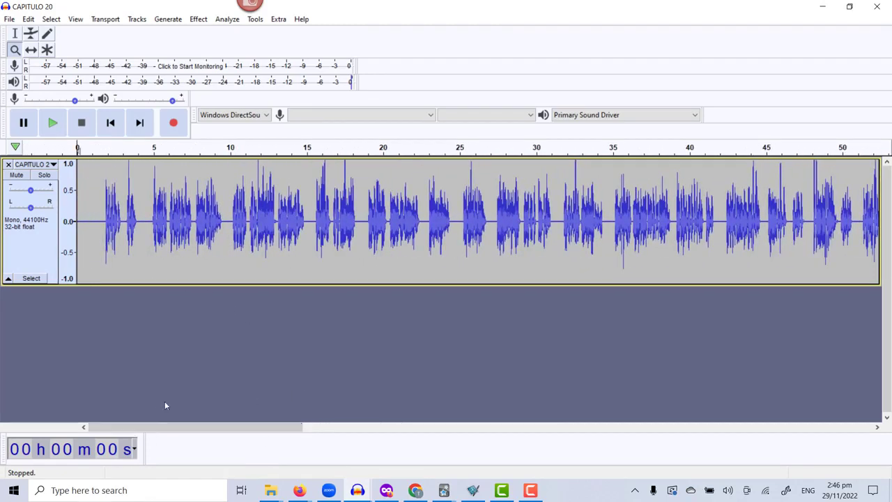
pyautogui.click(226, 222)
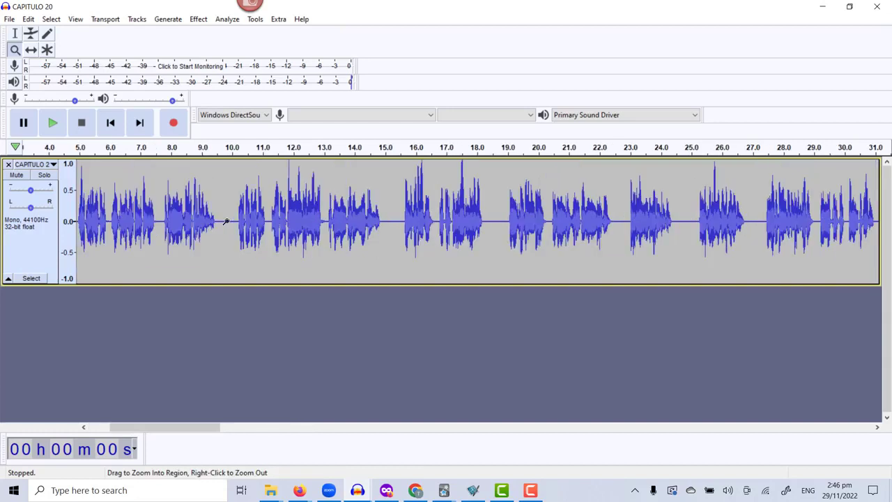
pyautogui.moveTo(183, 426); pyautogui.dragTo(163, 427)
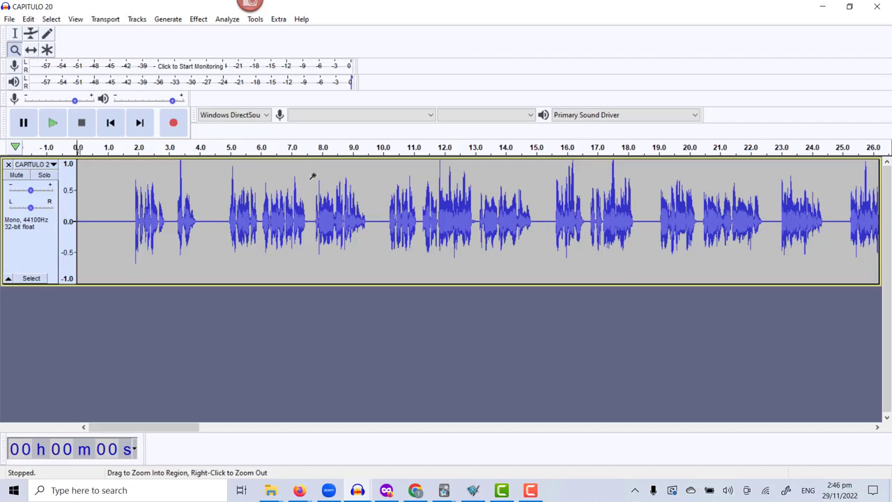
# Zoom the waveform out until the entire recording fits in the track view.
pyautogui.press('shift')
pyautogui.press('shift')
pyautogui.keyDown('shift'); pyautogui.click(306, 171); pyautogui.keyUp('shift')
pyautogui.keyDown('shift'); pyautogui.click(304, 171); pyautogui.keyUp('shift')
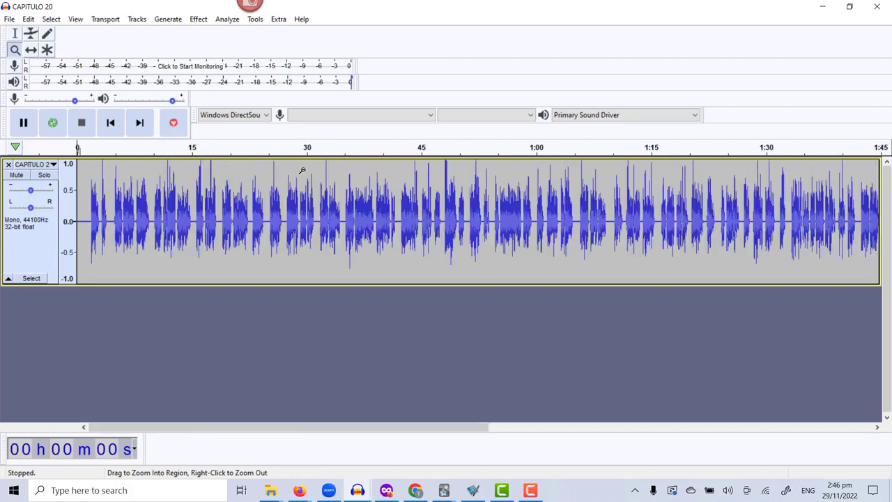
pyautogui.keyDown('shift'); pyautogui.click(303, 171); pyautogui.keyUp('shift')
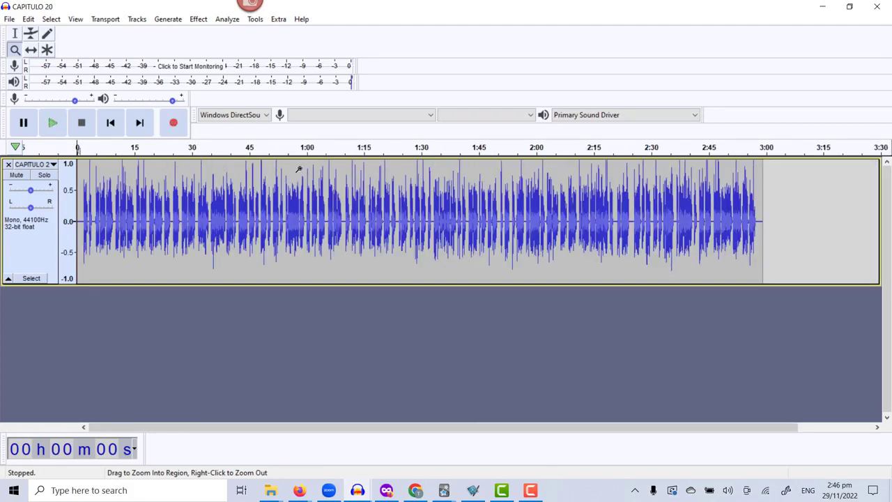
# Zoom in on the waveform around the one-minute mark until about 26 seconds of audio span the view.
pyautogui.click(302, 171)
pyautogui.click(295, 172)
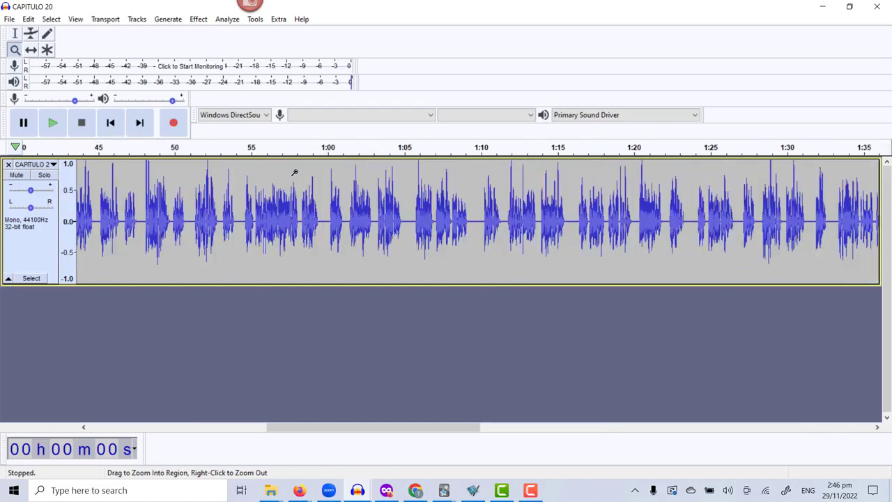
pyautogui.click(295, 172)
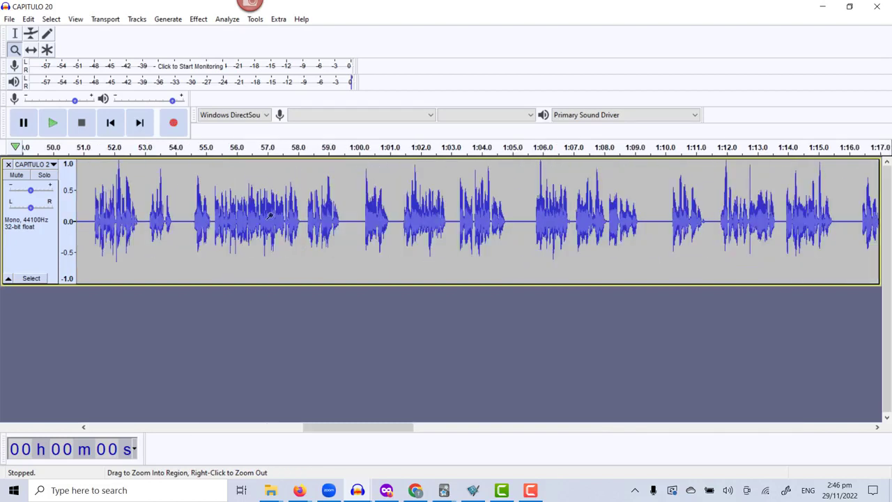
# With the Selection tool, place the cursor at about 1 second, play the opening phrases and stop at about 4 seconds.
pyautogui.click(16, 50)
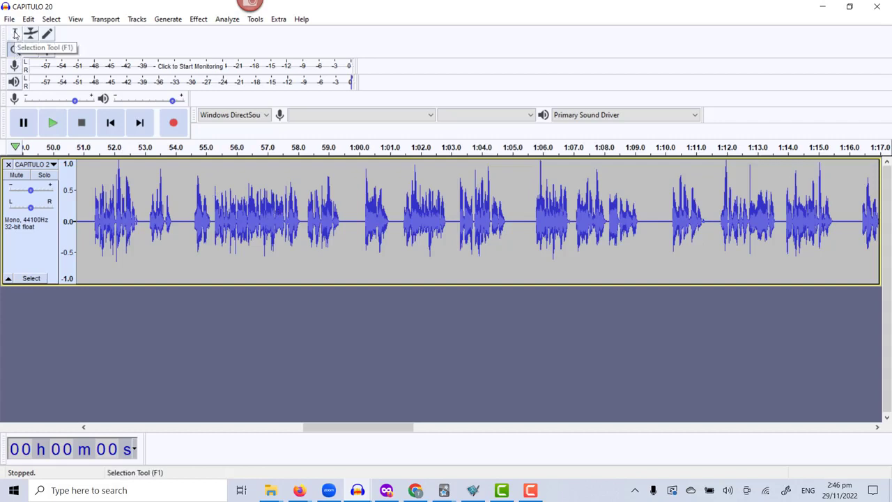
pyautogui.click(15, 34)
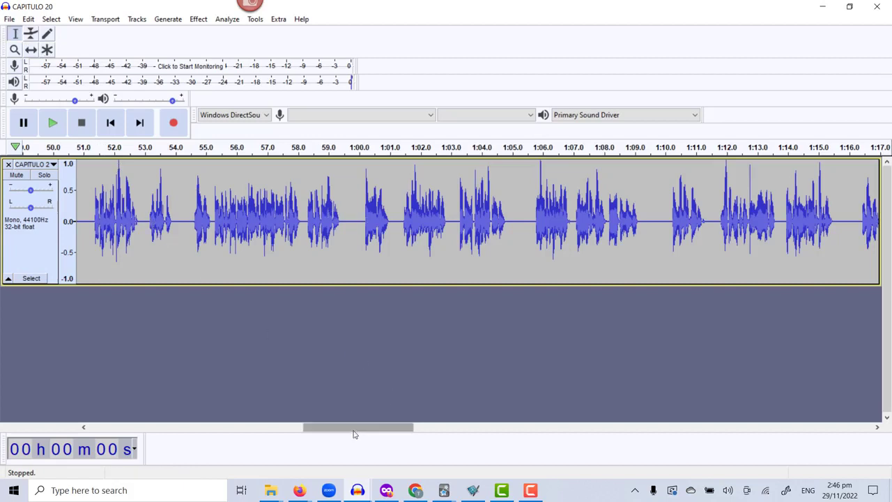
pyautogui.moveTo(349, 429); pyautogui.dragTo(107, 418)
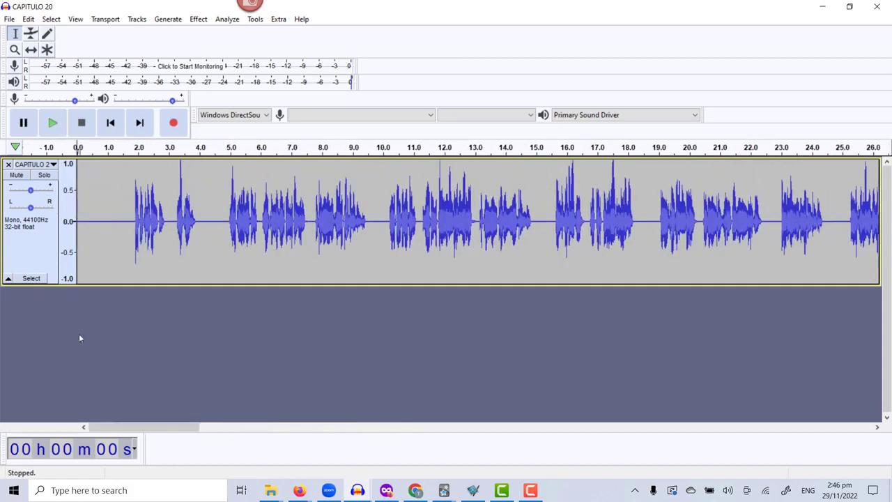
pyautogui.click(116, 191)
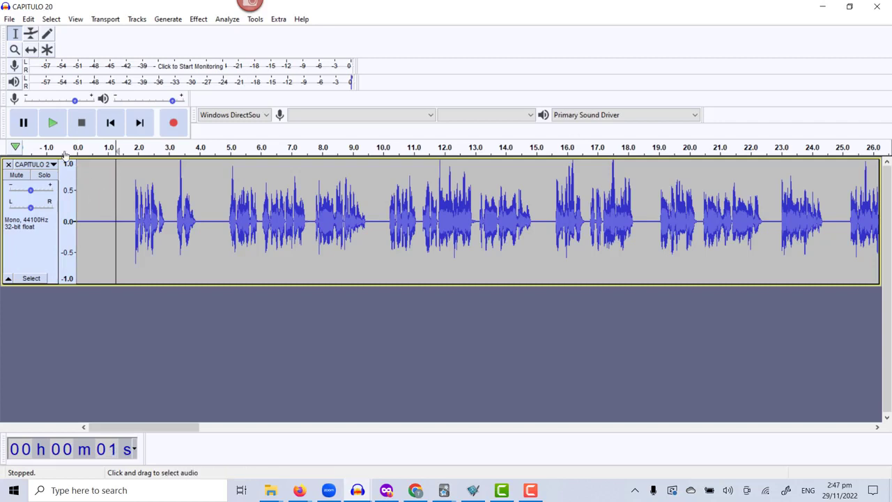
pyautogui.click(52, 124)
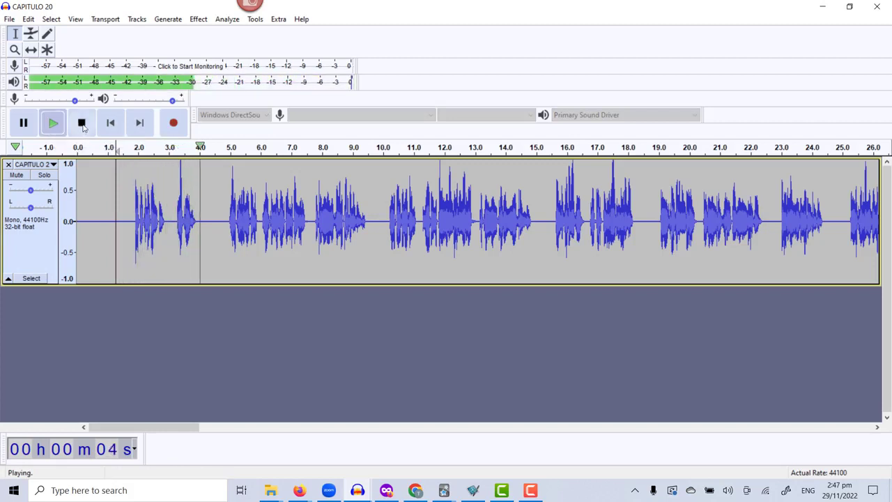
pyautogui.click(82, 124)
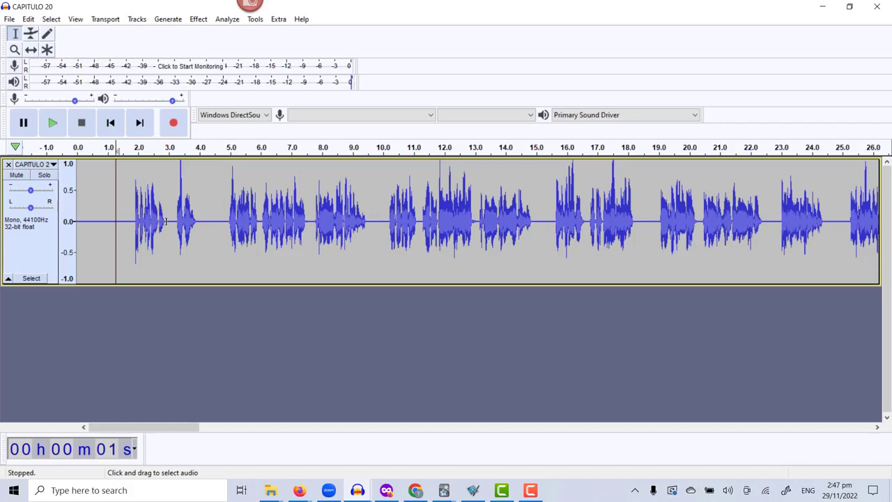
# Select the first spoken phrase, from about 1.5 to 3 seconds, and play the selection repeatedly.
pyautogui.moveTo(170, 220); pyautogui.dragTo(123, 214)
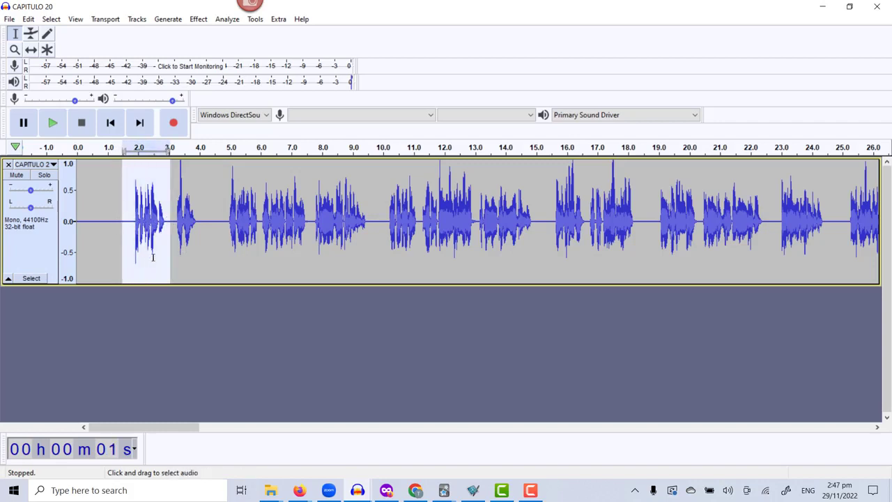
pyautogui.click(53, 124)
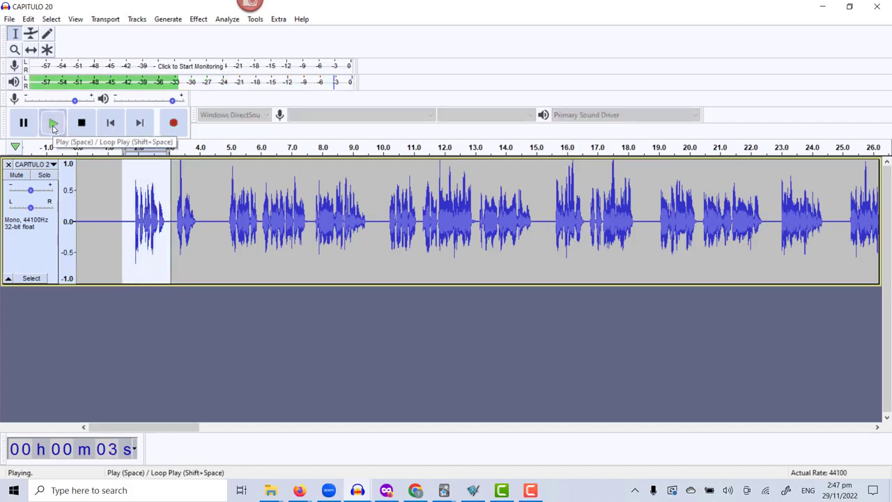
pyautogui.click(53, 130)
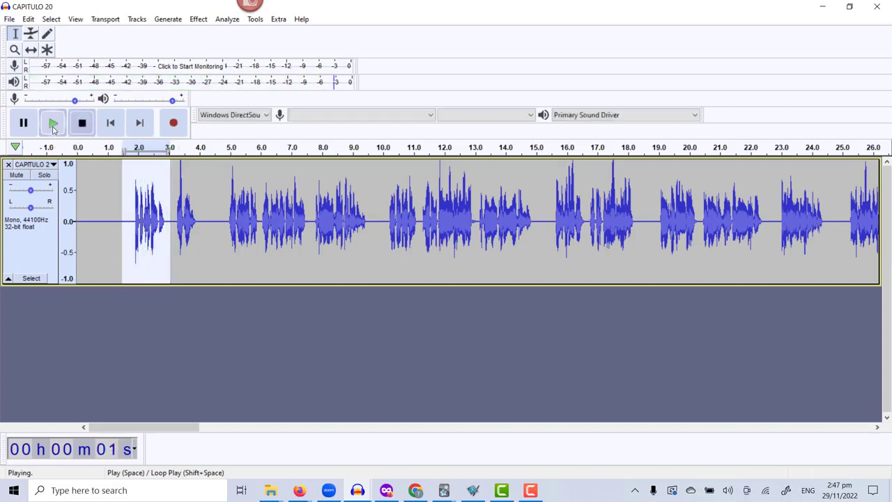
pyautogui.click(54, 125)
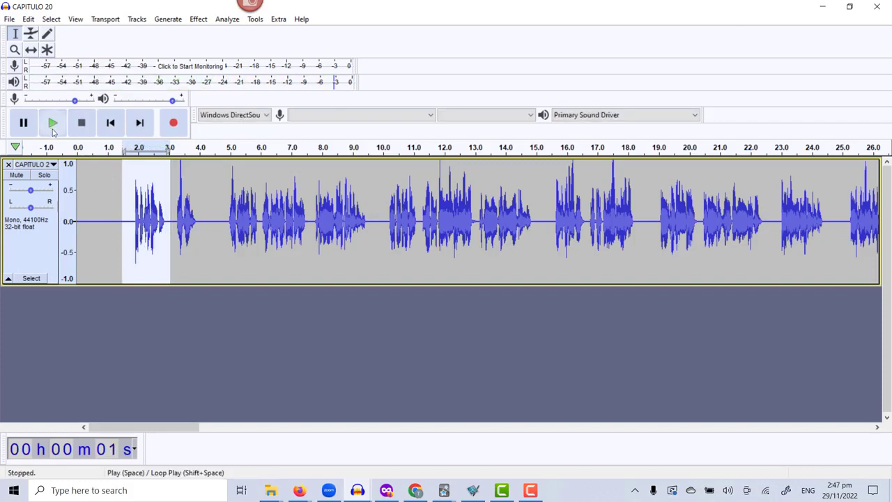
# Replay the selected first phrase, from about 1.5 to 3 seconds, three more times.
pyautogui.click(53, 130)
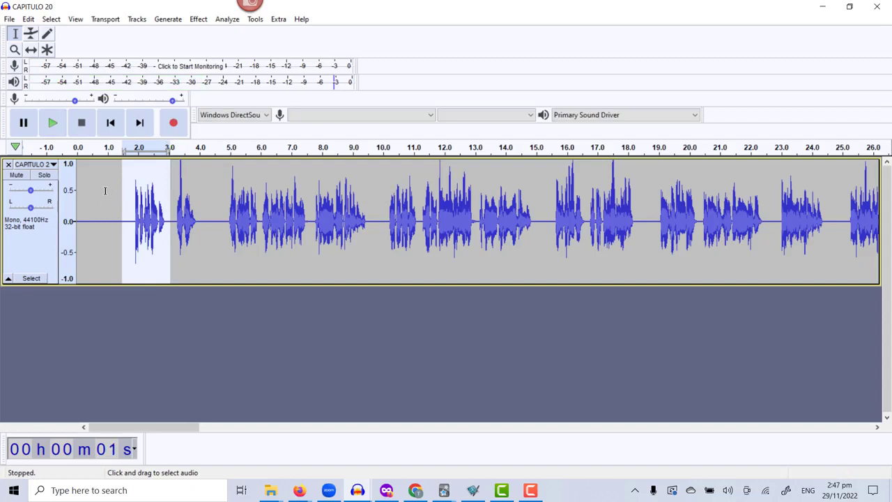
pyautogui.click(54, 128)
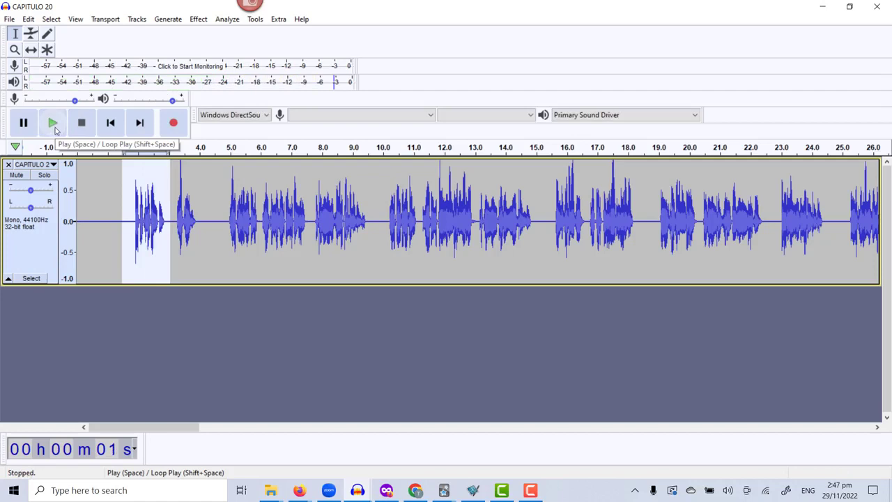
pyautogui.click(54, 125)
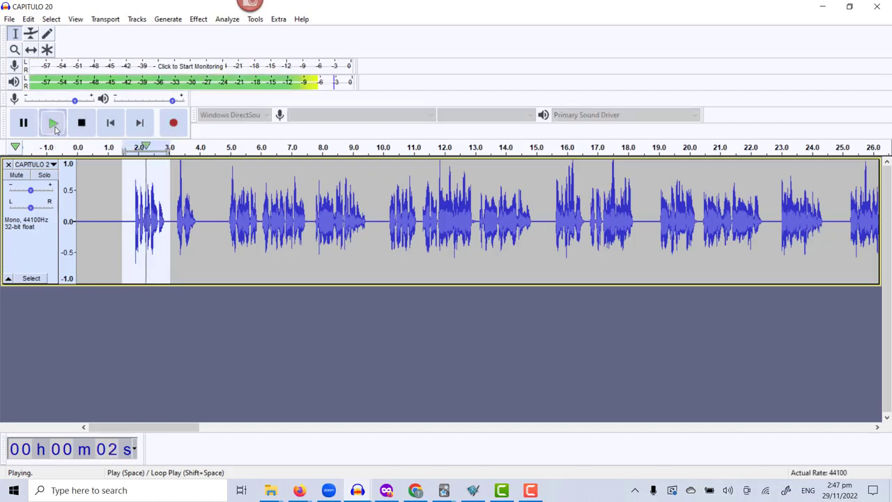
# Place the cursor at about 3.1 seconds, play the next phrase and stop playback at about 5 seconds.
pyautogui.click(174, 205)
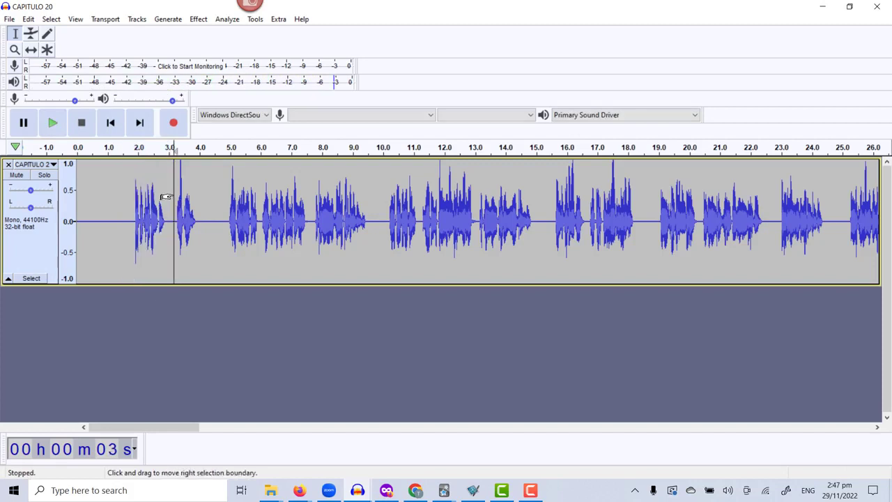
pyautogui.click(53, 124)
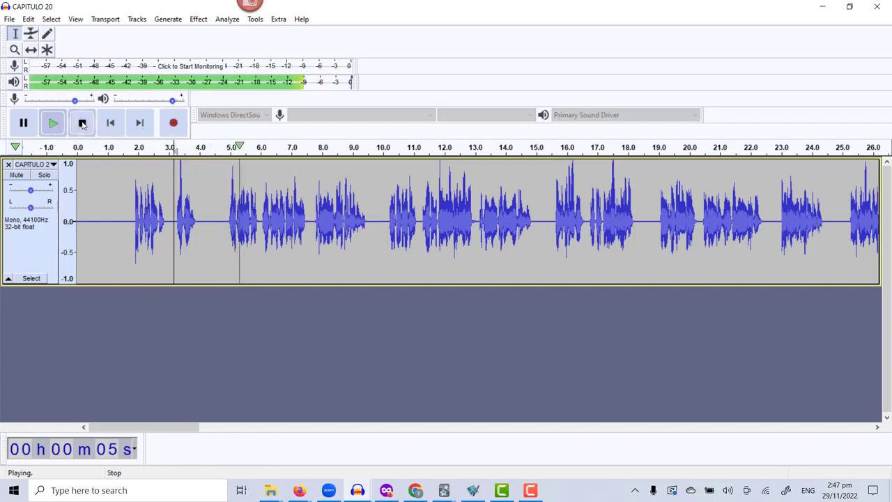
pyautogui.click(81, 124)
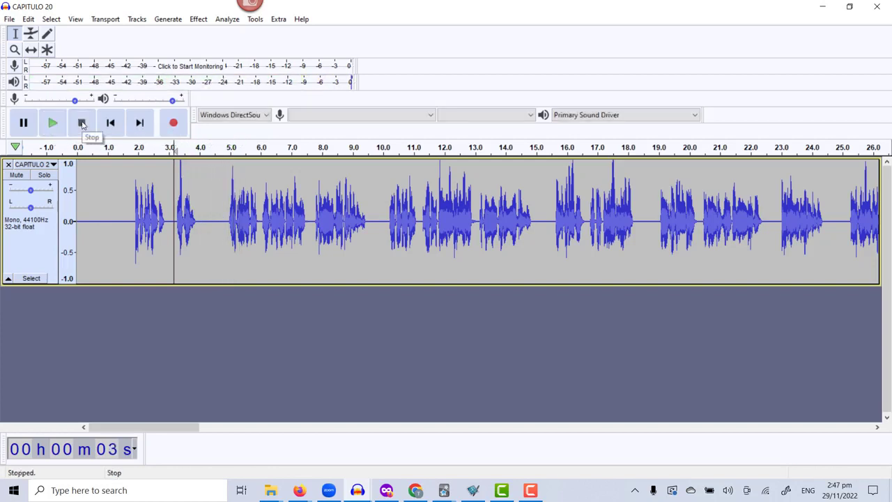
# Play from about 4.5 seconds to about 9 seconds, and select and replay the passage from about 4.4 to 9.8 seconds.
pyautogui.click(215, 219)
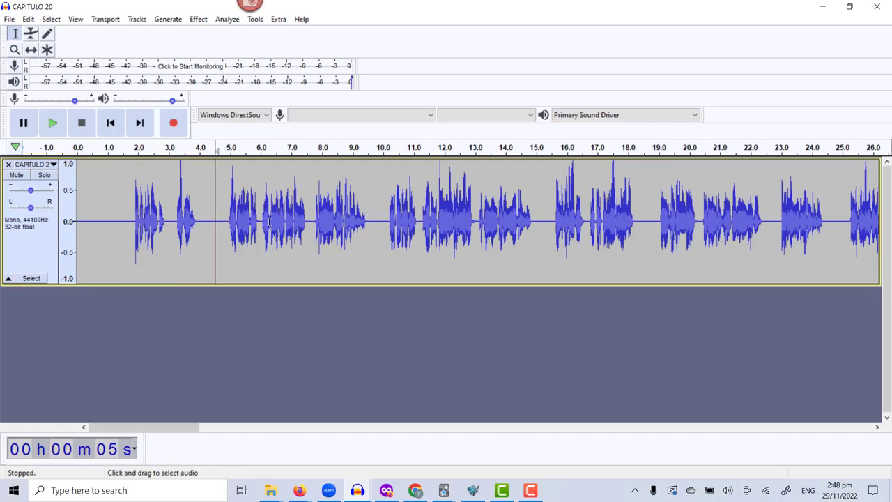
pyautogui.click(53, 123)
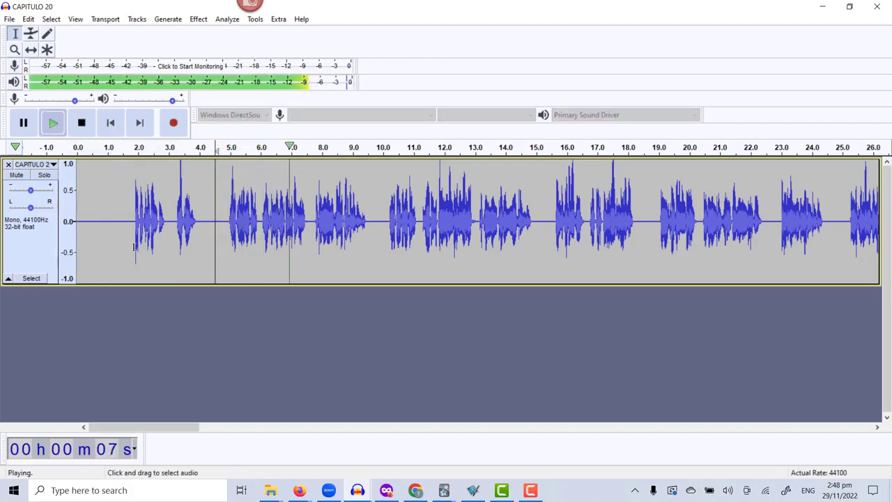
pyautogui.click(81, 124)
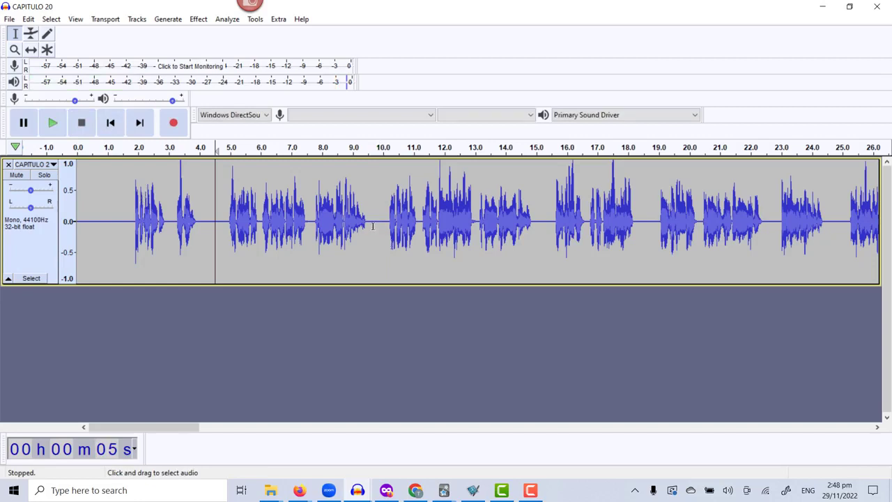
pyautogui.moveTo(377, 223); pyautogui.dragTo(211, 212)
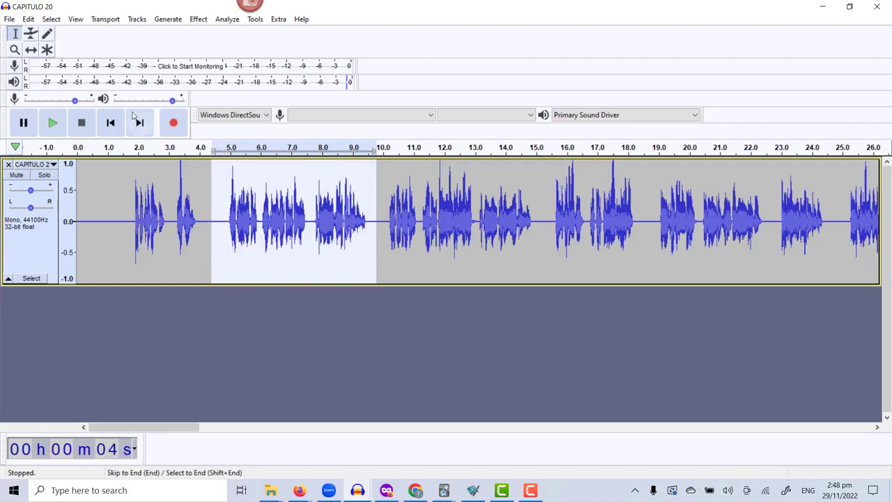
pyautogui.click(52, 124)
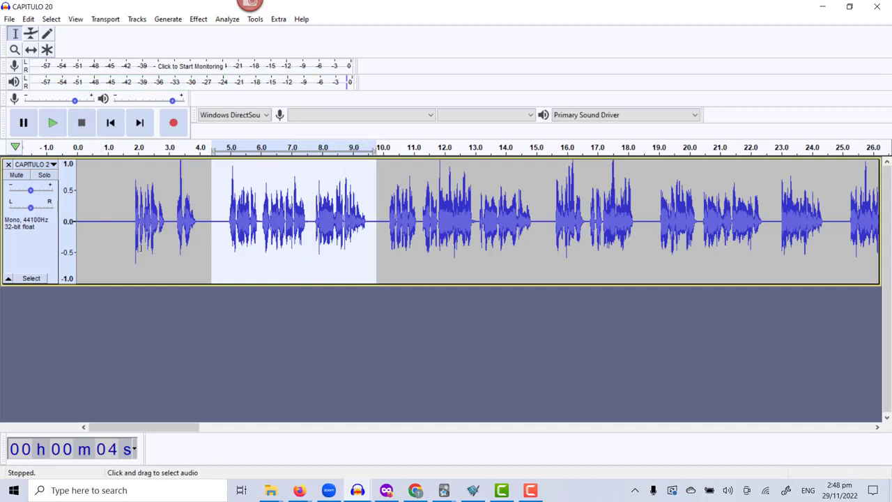
# Play briefly from about 4.7 seconds, and select and replay only the short phrase from about 4.6 to 5.9 seconds.
pyautogui.click(220, 232)
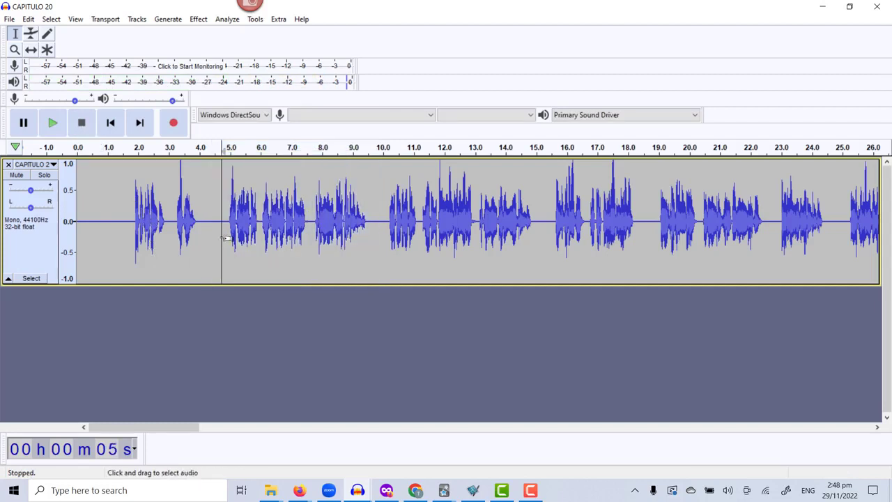
pyautogui.click(52, 122)
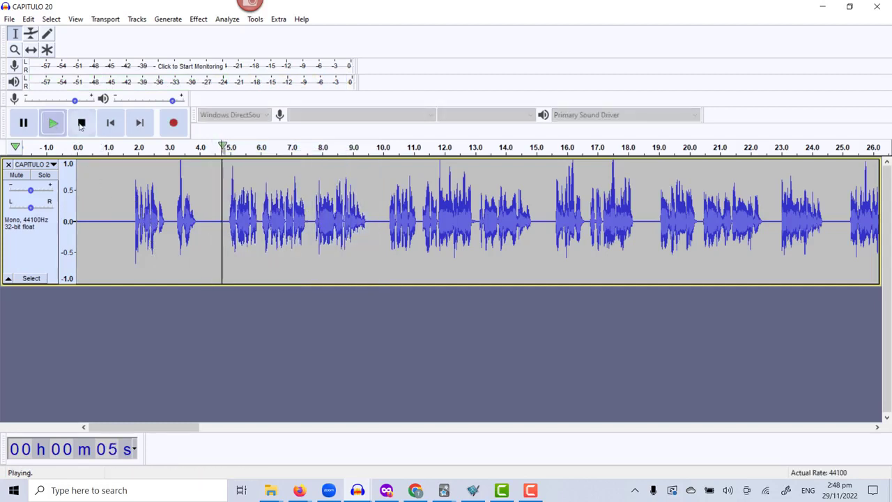
pyautogui.click(81, 123)
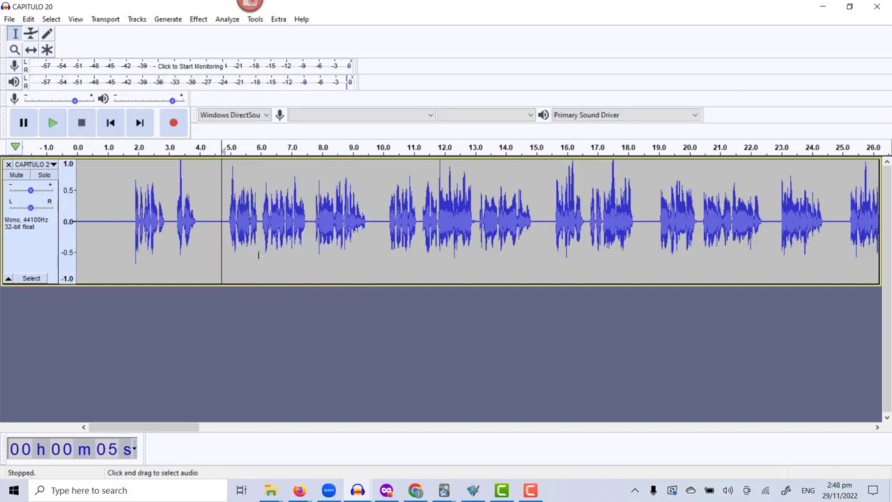
pyautogui.moveTo(260, 221); pyautogui.dragTo(218, 213)
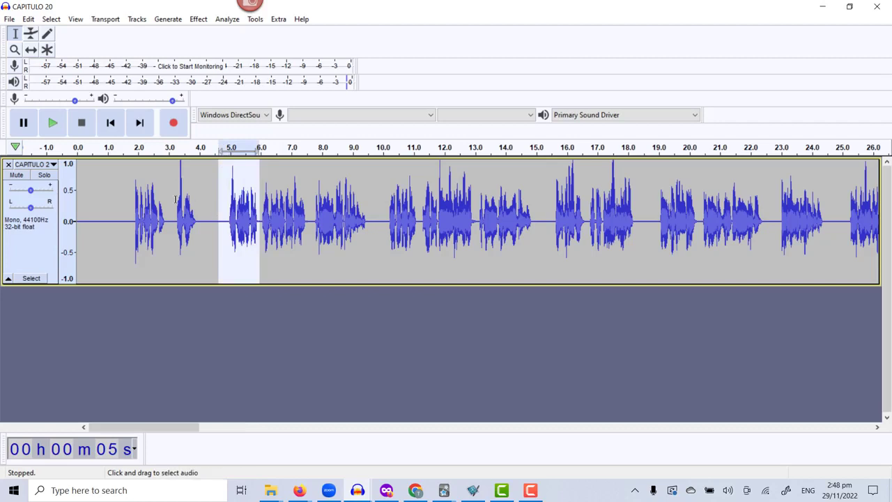
pyautogui.click(53, 124)
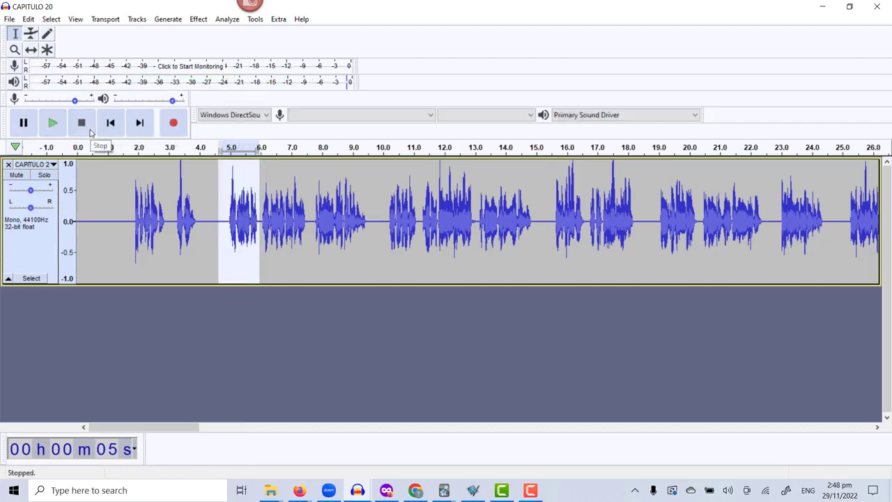
# Place the cursor at about 5.9 seconds and repeatedly play the phrase that follows, stopping at around 7 seconds.
pyautogui.click(260, 186)
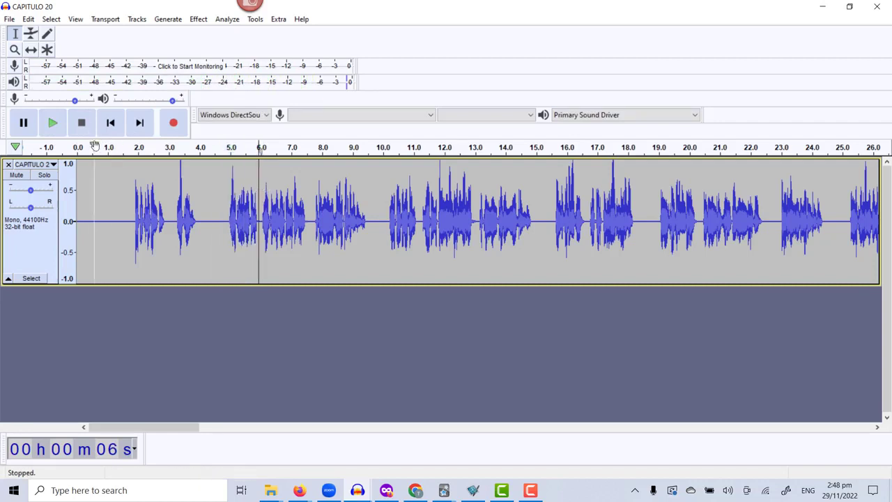
pyautogui.click(53, 126)
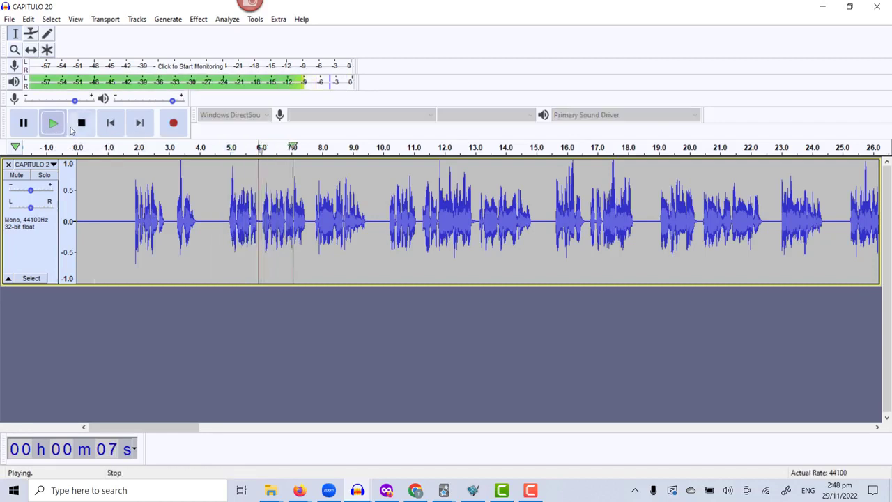
pyautogui.click(82, 127)
pyautogui.click(52, 125)
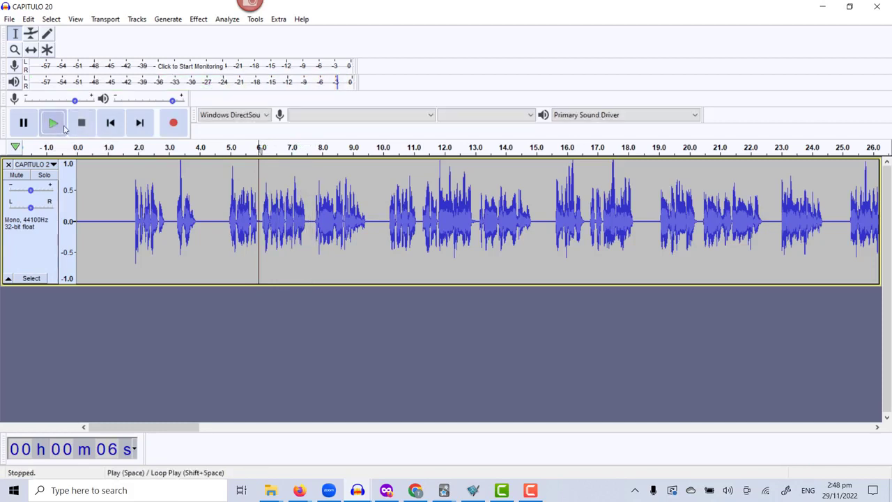
pyautogui.click(83, 125)
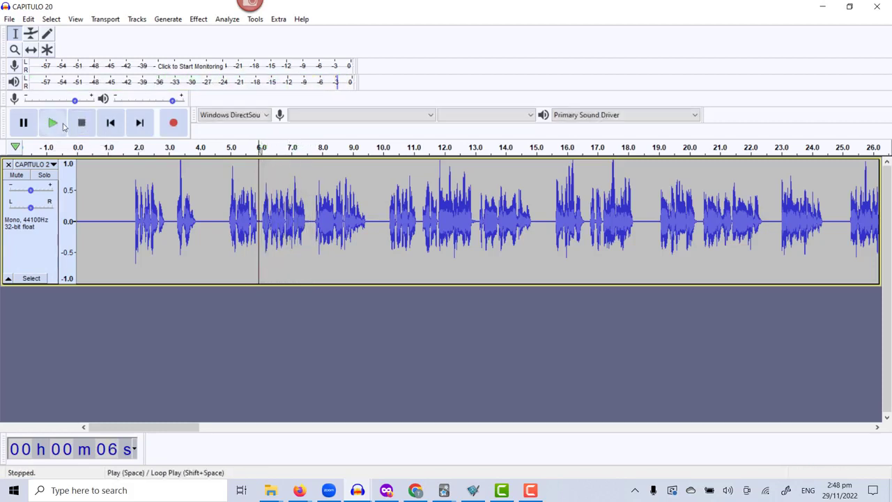
pyautogui.click(54, 125)
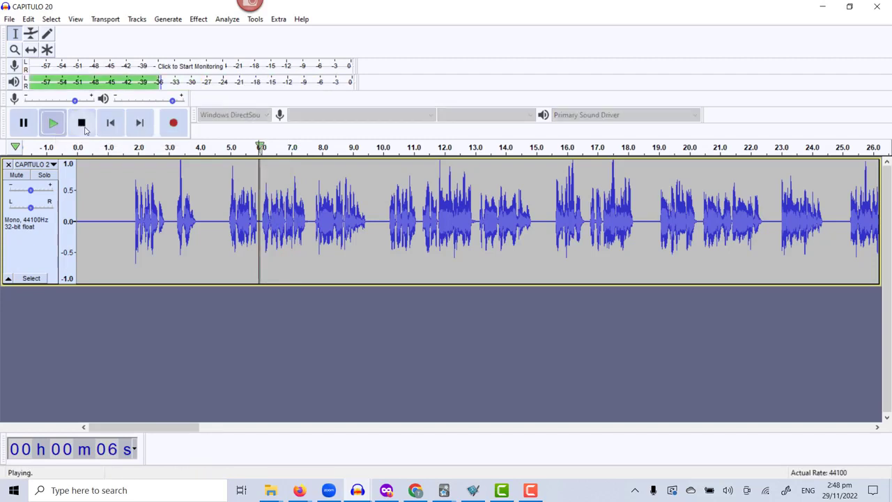
pyautogui.click(83, 125)
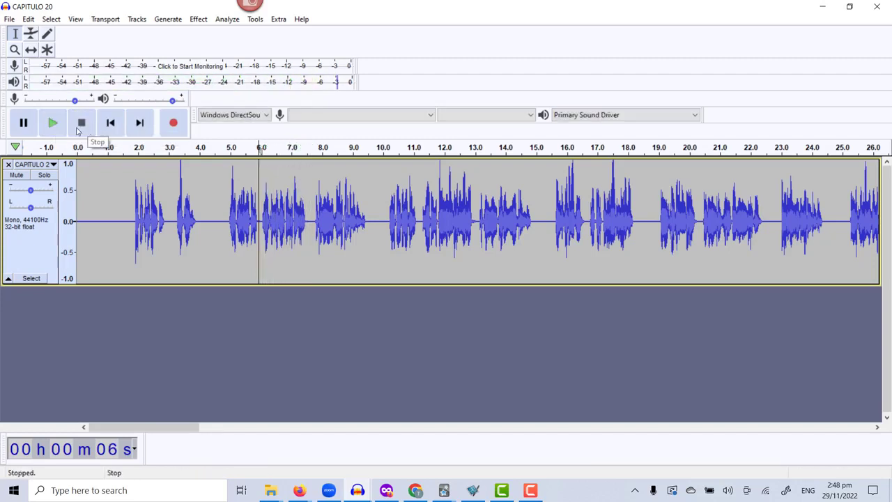
pyautogui.click(55, 125)
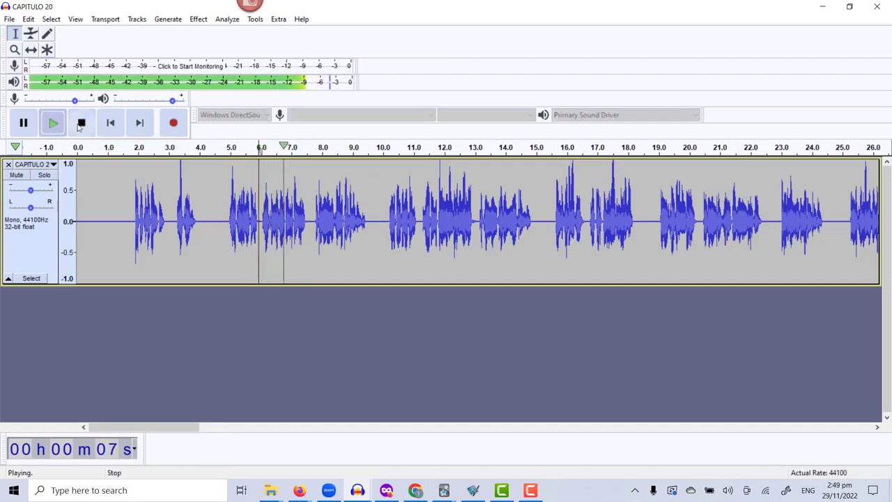
pyautogui.click(80, 124)
# Place the cursor at about 7.6 seconds, play the phrase that follows and stop playback.
pyautogui.click(311, 233)
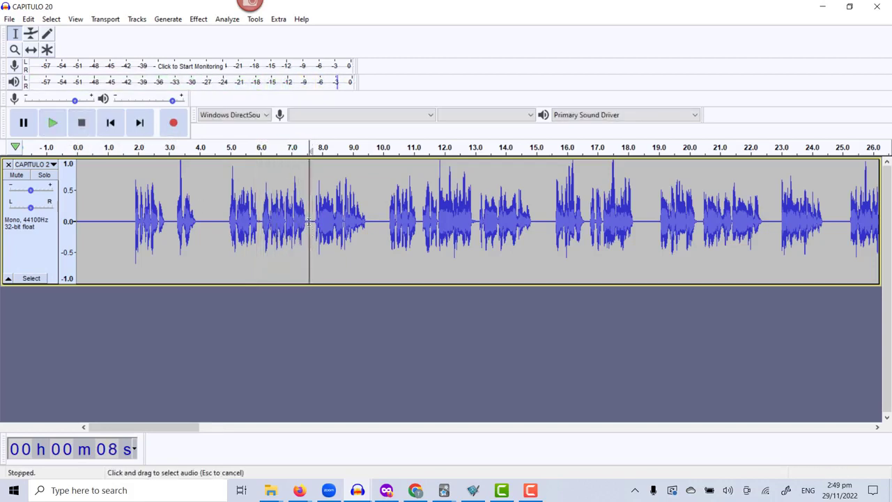
pyautogui.click(57, 130)
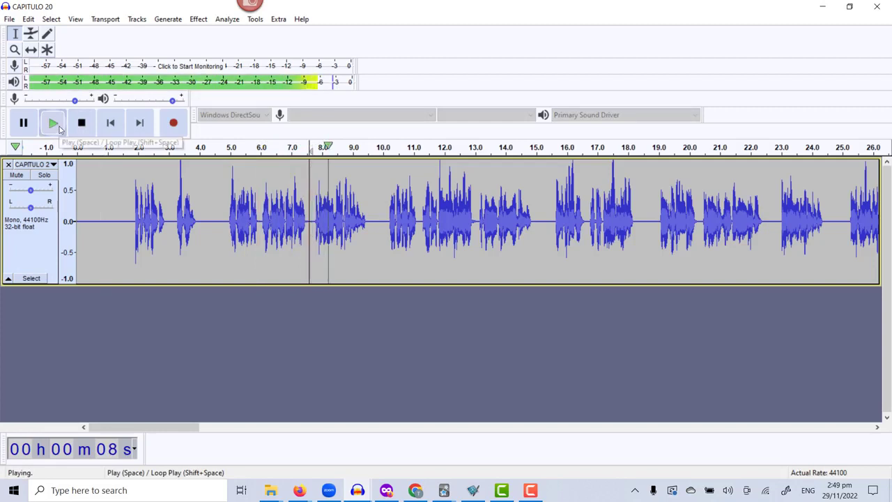
pyautogui.click(81, 123)
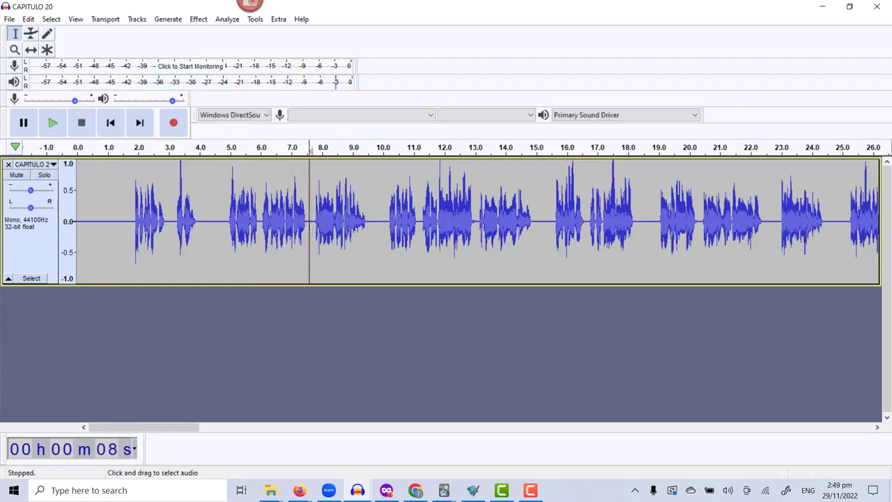
# Select the phrase from about 7.6 to 9.7 seconds and play the selection repeatedly.
pyautogui.moveTo(375, 221); pyautogui.dragTo(310, 222)
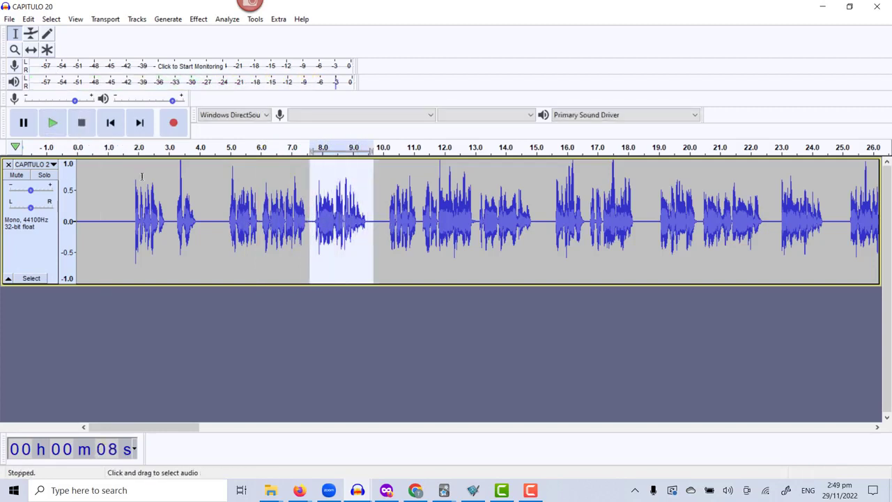
pyautogui.click(53, 124)
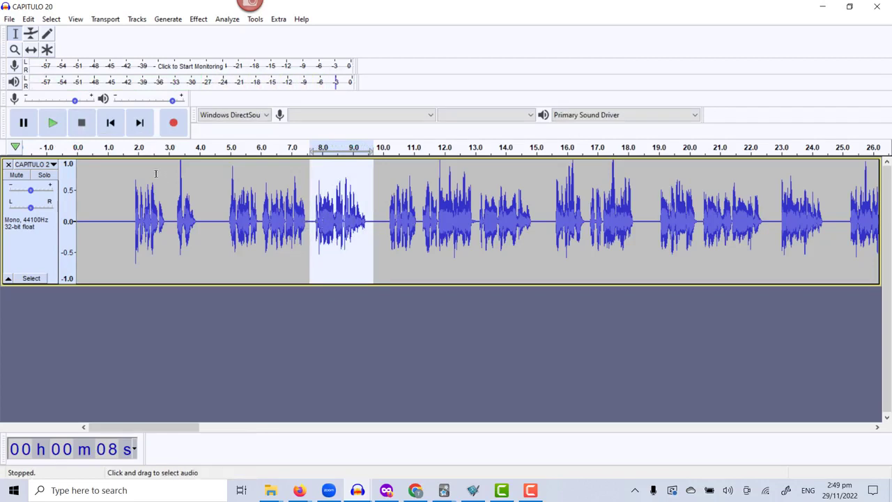
pyautogui.click(53, 123)
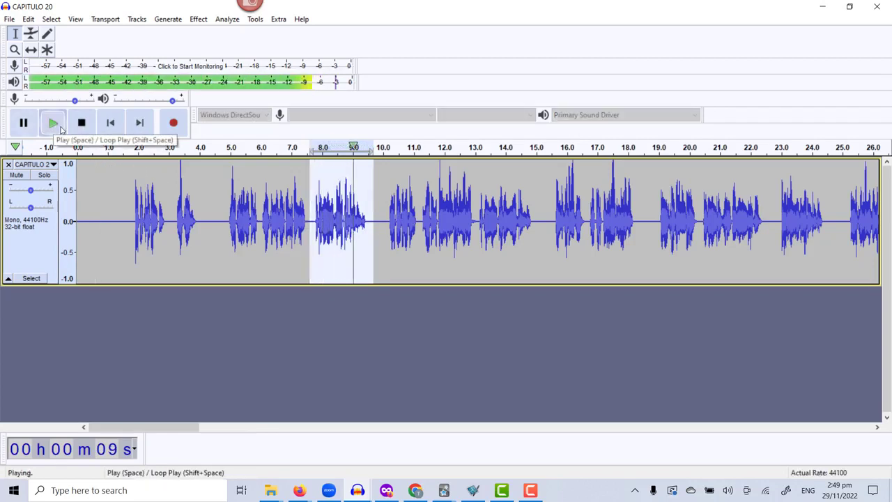
pyautogui.click(53, 123)
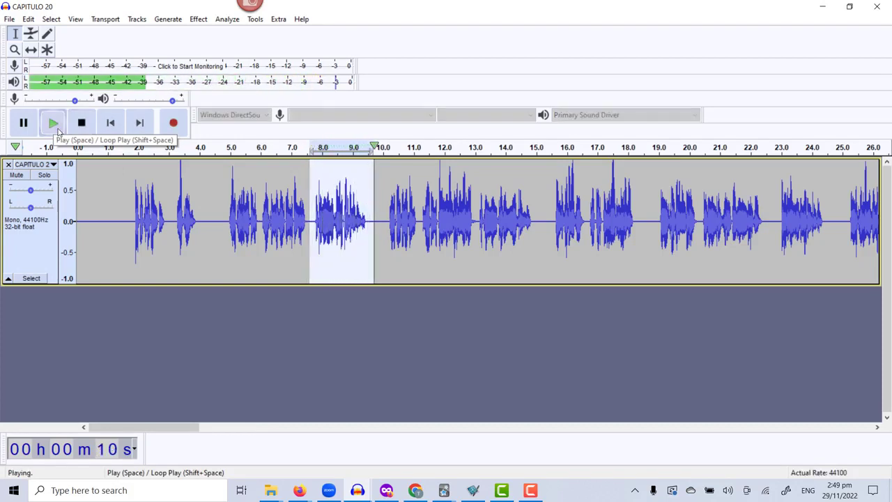
pyautogui.click(56, 127)
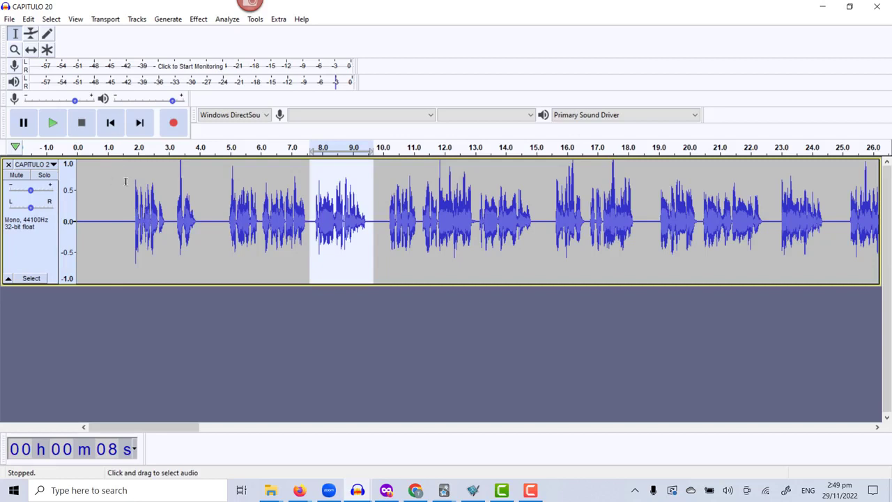
# Run Sound Finder on the whole recording with a 26 dB silence level and 0.200 second minimum silence, and make the resulting label track taller.
pyautogui.click(211, 202)
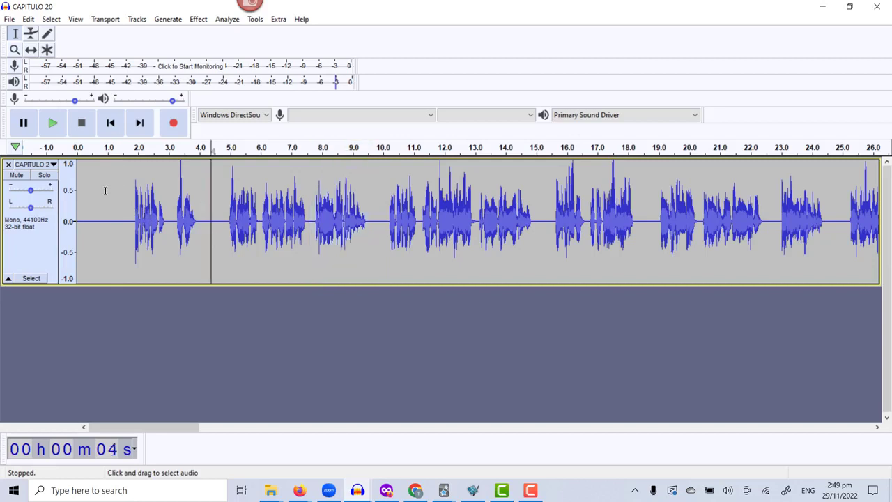
pyautogui.click(107, 190)
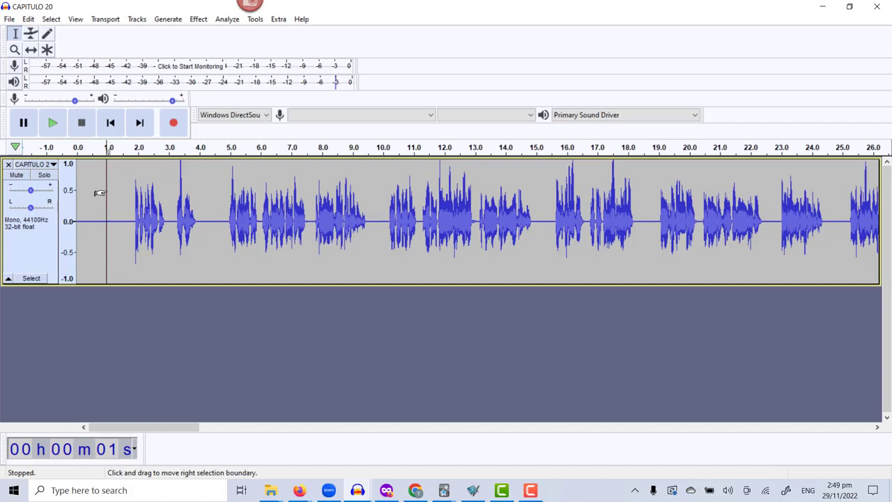
pyautogui.hotkey('ctrl', 'a')
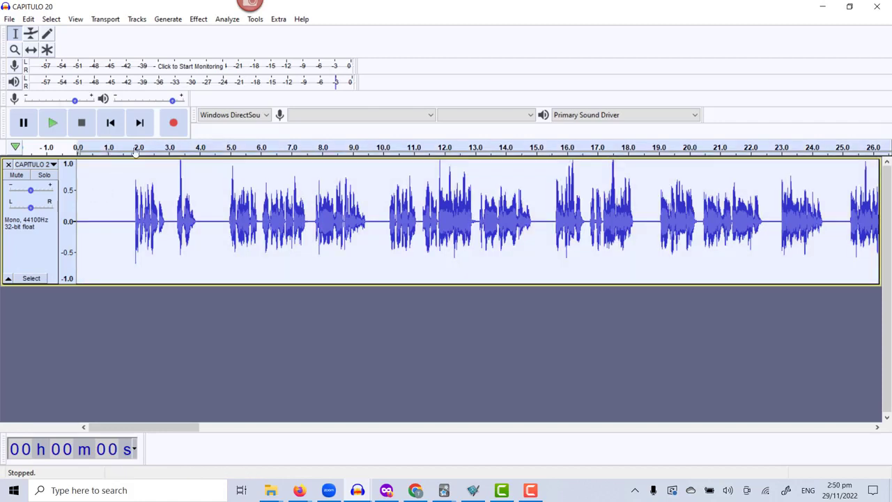
pyautogui.click(229, 22)
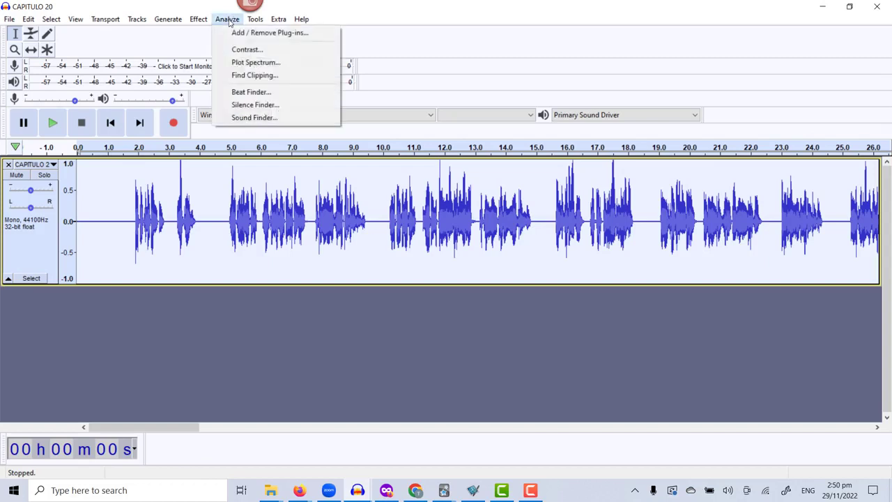
pyautogui.click(251, 119)
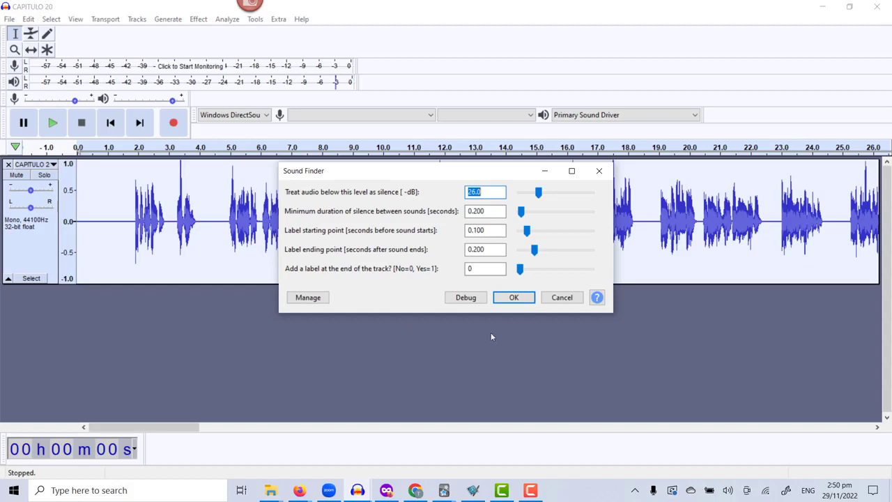
pyautogui.click(513, 298)
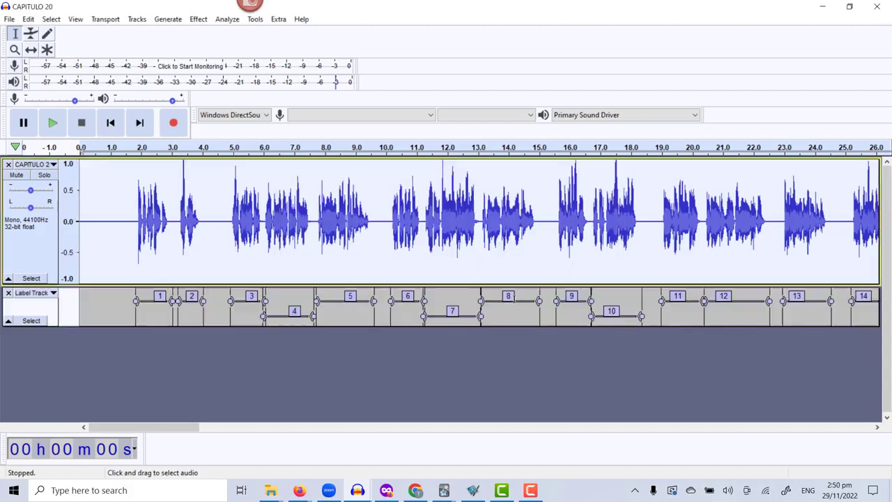
pyautogui.click(109, 324)
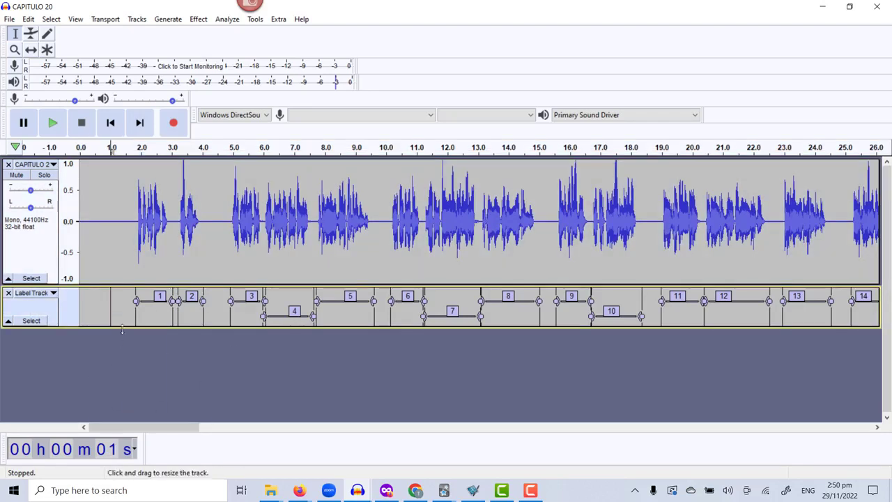
pyautogui.moveTo(124, 327); pyautogui.dragTo(183, 377)
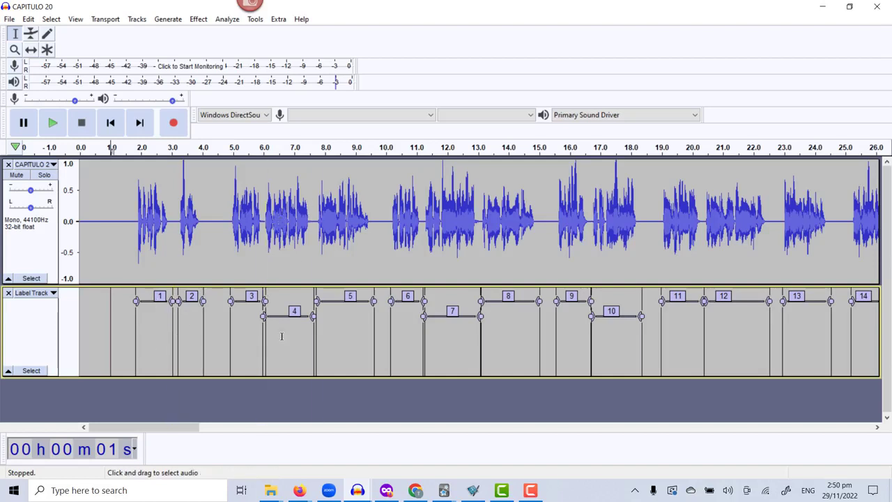
# Select the phrase marked by label 4 and play it repeatedly.
pyautogui.click(295, 311)
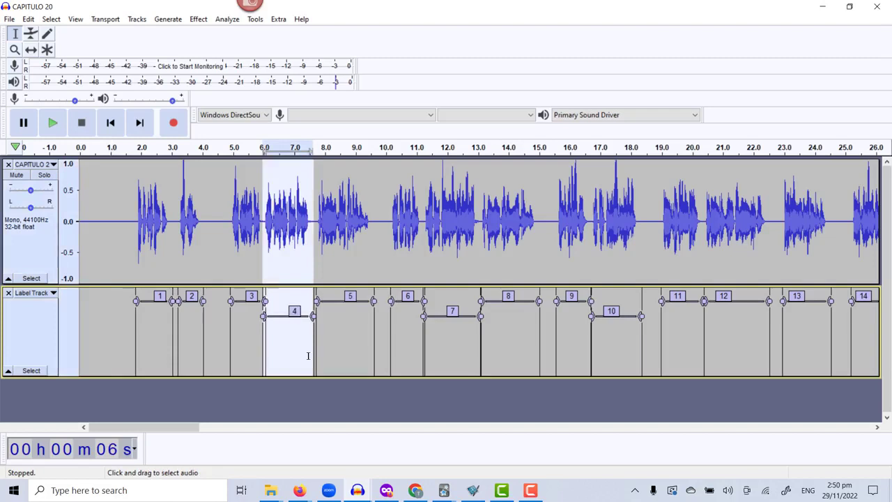
pyautogui.press('space')
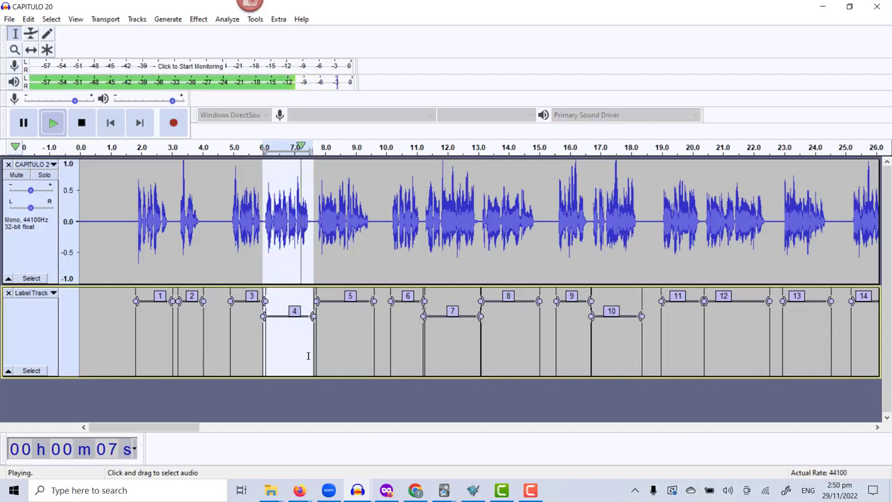
pyautogui.press('space')
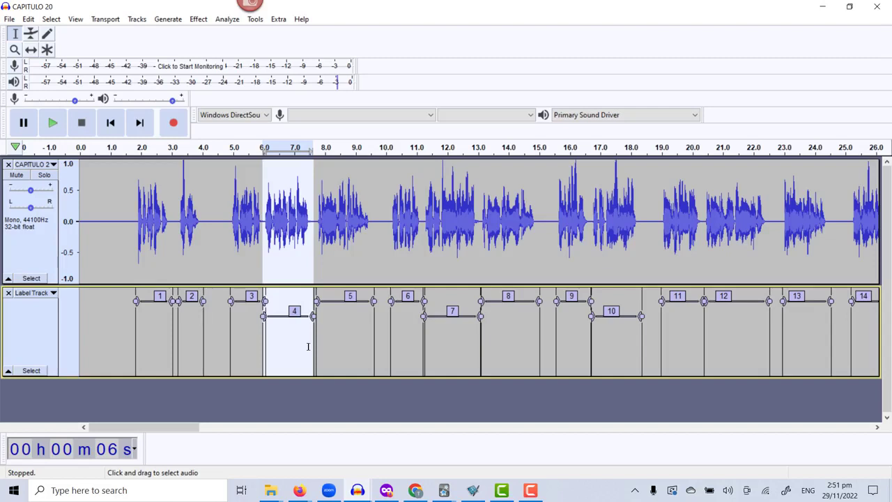
pyautogui.press('space')
# Select the phrase marked by label 5, leave its text unedited and play the phrase repeatedly.
pyautogui.click(351, 295)
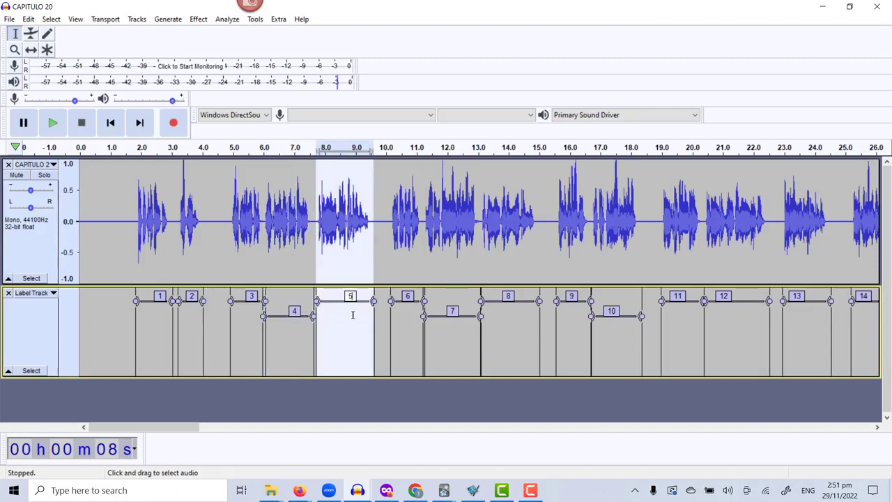
pyautogui.press('Return')
pyautogui.press('space')
pyautogui.press('space')
# Replace the text of label 5 with "Y caminan".
pyautogui.click(354, 297)
pyautogui.press('BackSpace')
pyautogui.write('Y camina')
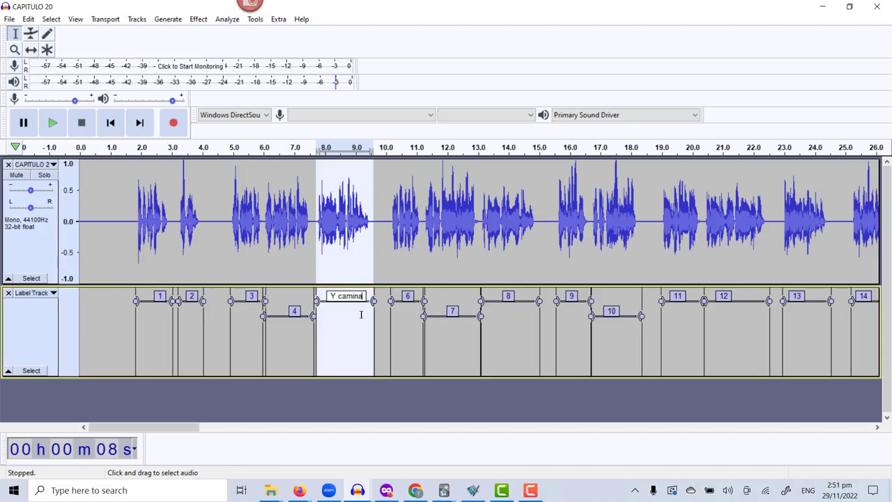
pyautogui.write('n')
pyautogui.press('Return')
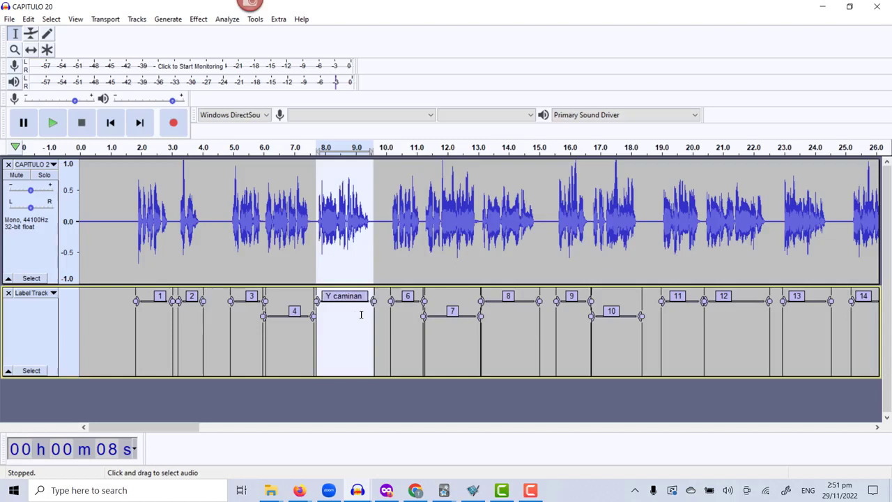
# Replay the "Y caminan" phrase and extend its label text to "Y caminan a las" with a trailing space.
pyautogui.press('space')
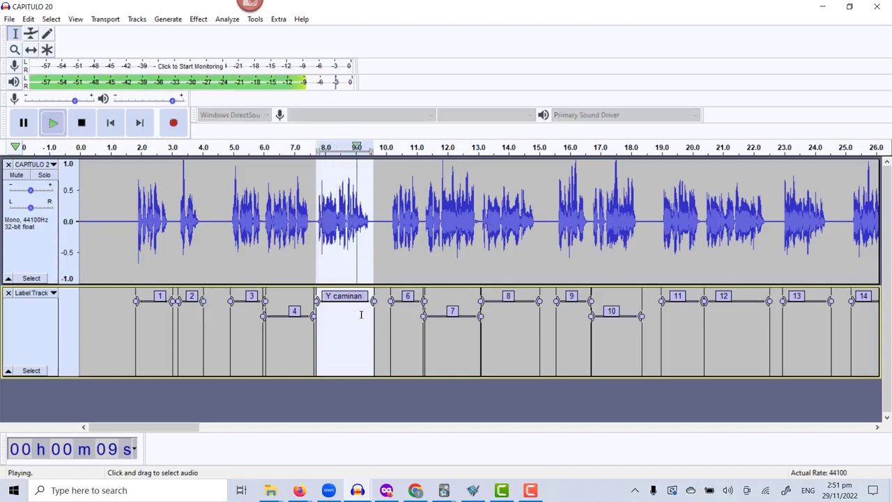
pyautogui.click(361, 313)
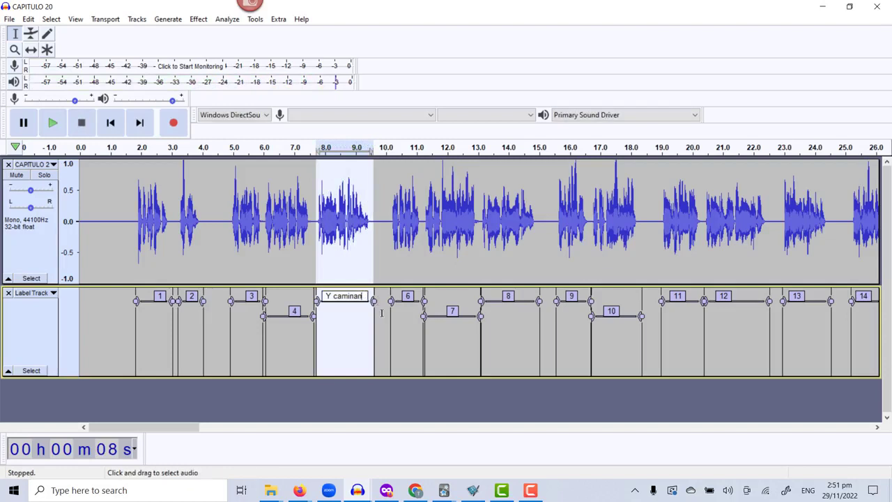
pyautogui.write('a las')
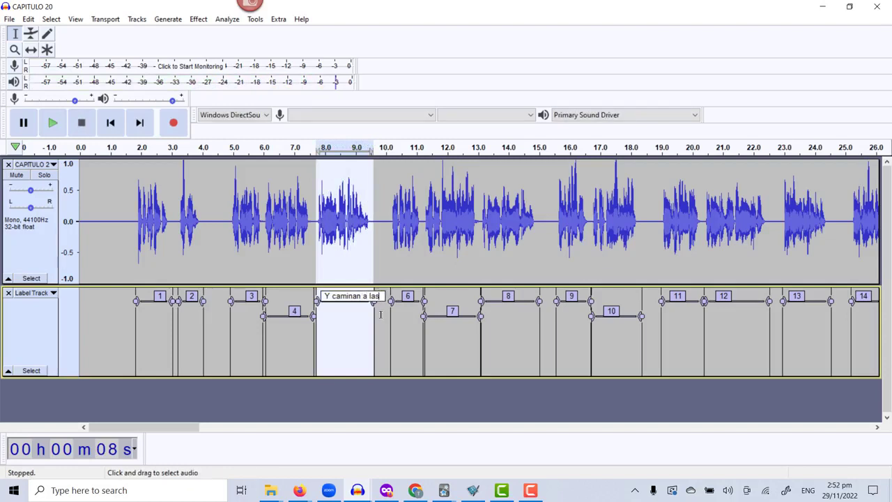
pyautogui.press('Return')
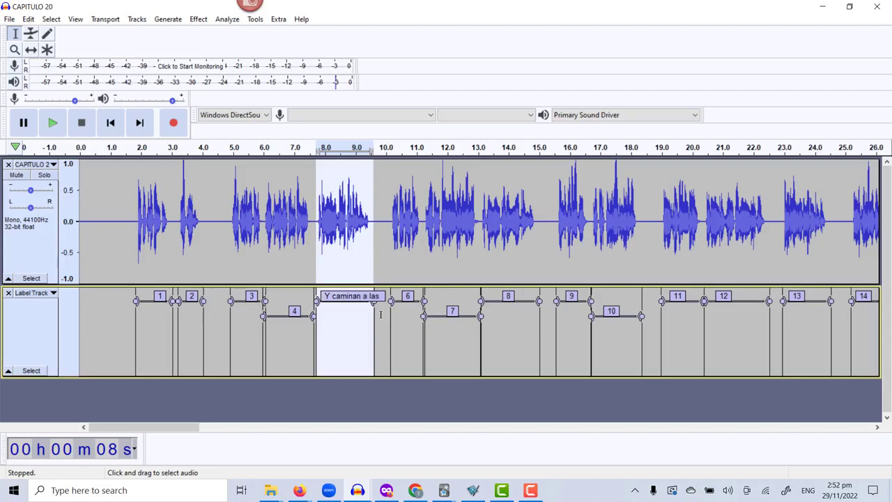
pyautogui.click(382, 300)
pyautogui.write('.')
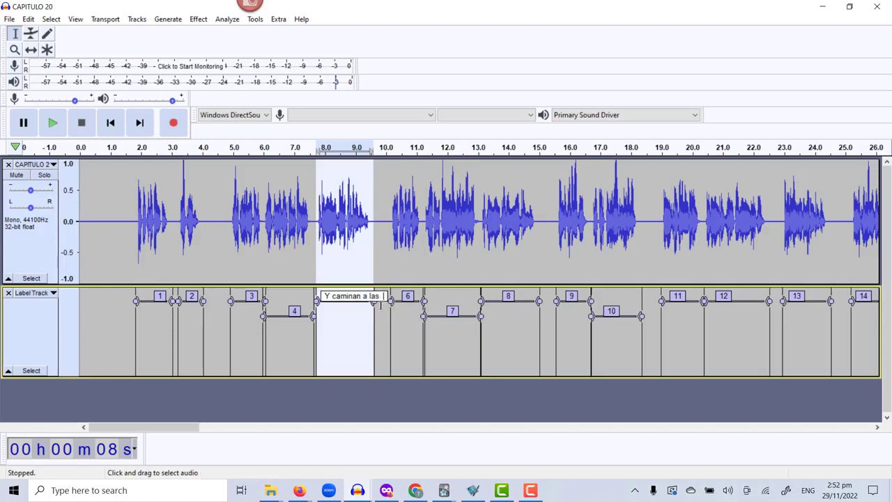
pyautogui.press('Return')
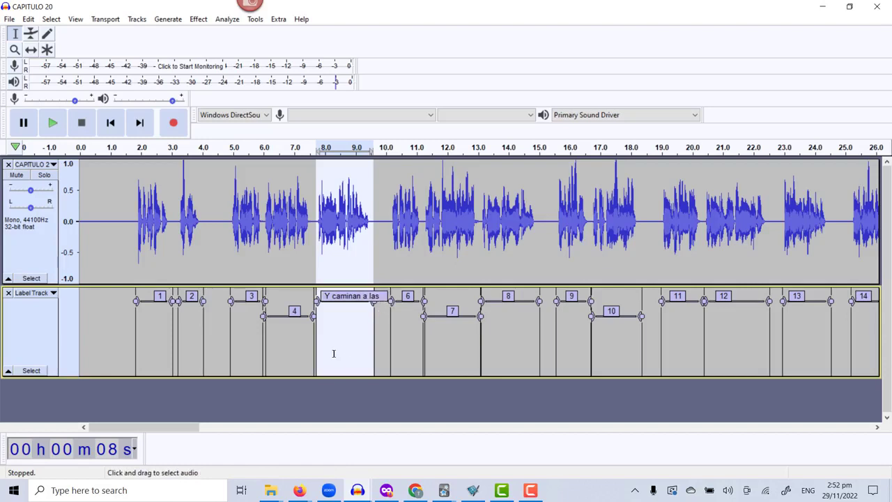
# Replay the phrase and correct "a" in its label text so it reads "Y caminan hacia las".
pyautogui.press('space')
pyautogui.press('space')
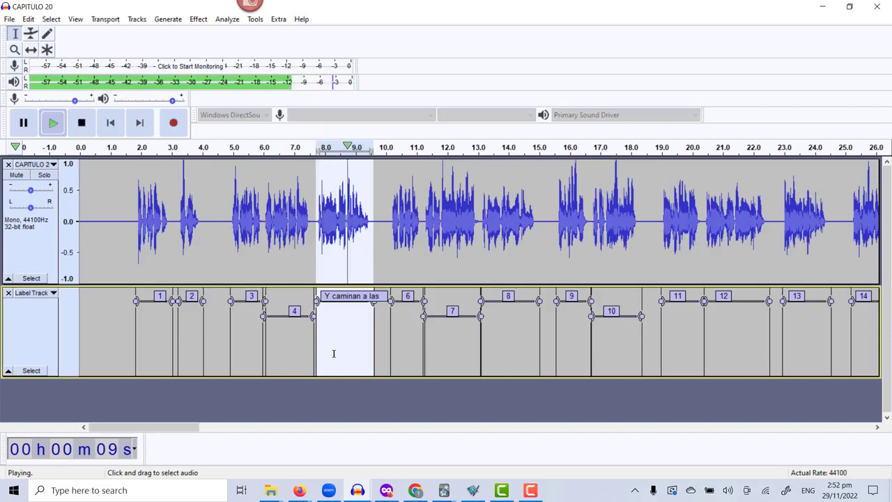
pyautogui.click(361, 297)
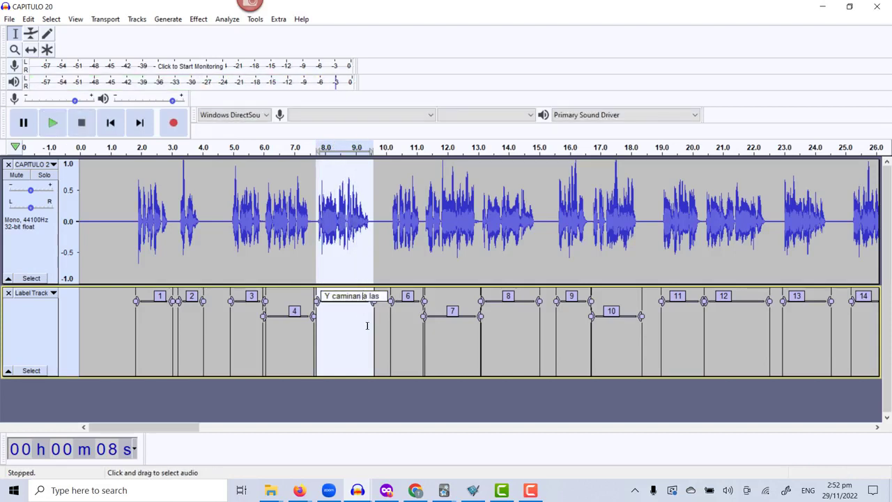
pyautogui.write('h')
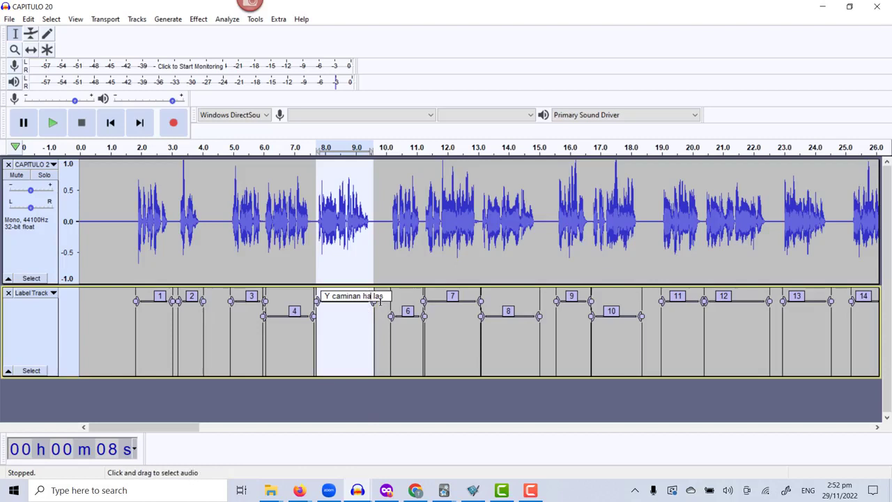
pyautogui.write('cia')
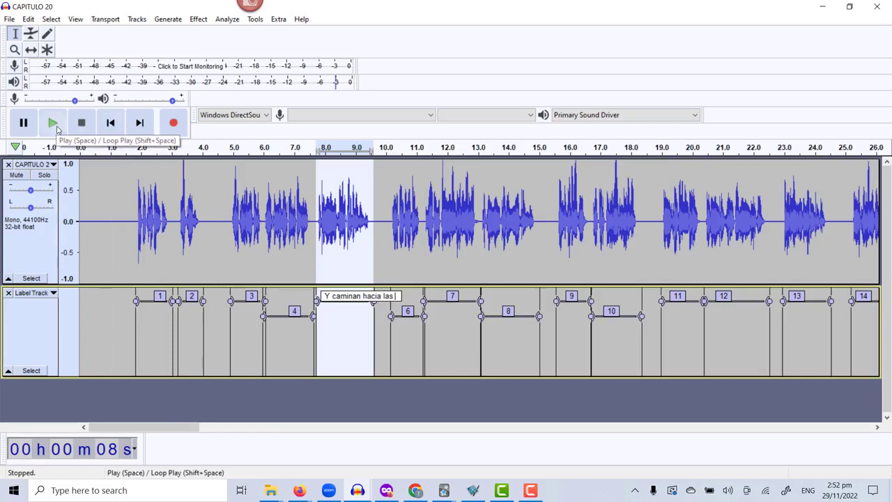
# Loop-play the "Y caminan hacia las" phrase, stop the loop and play the selection again without looping.
pyautogui.press('shift')
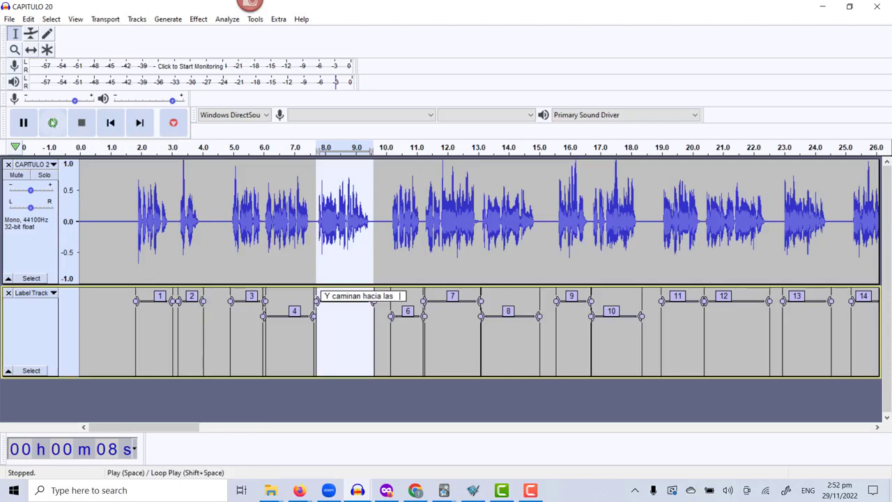
pyautogui.keyDown('shift'); pyautogui.click(56, 127); pyautogui.keyUp('shift')
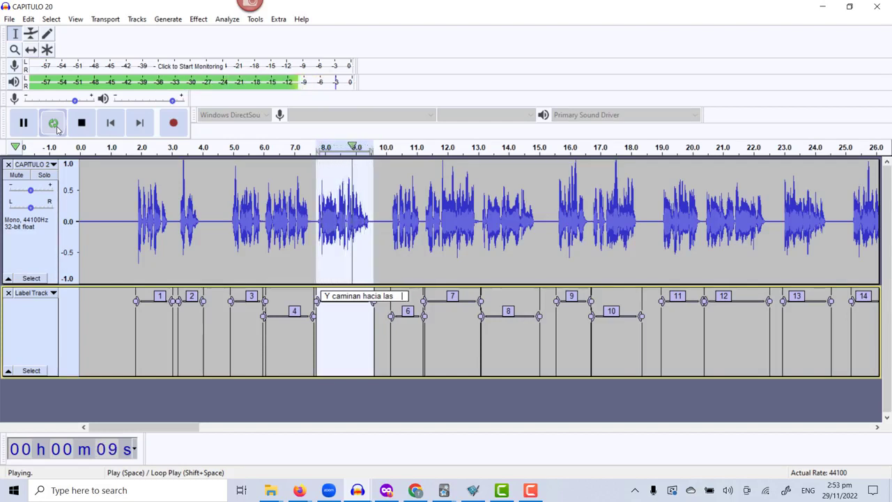
pyautogui.press('Return')
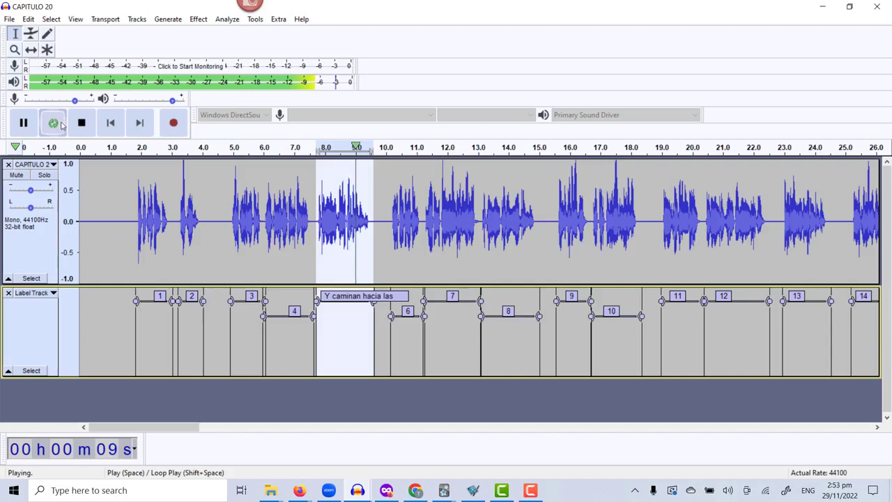
pyautogui.click(81, 123)
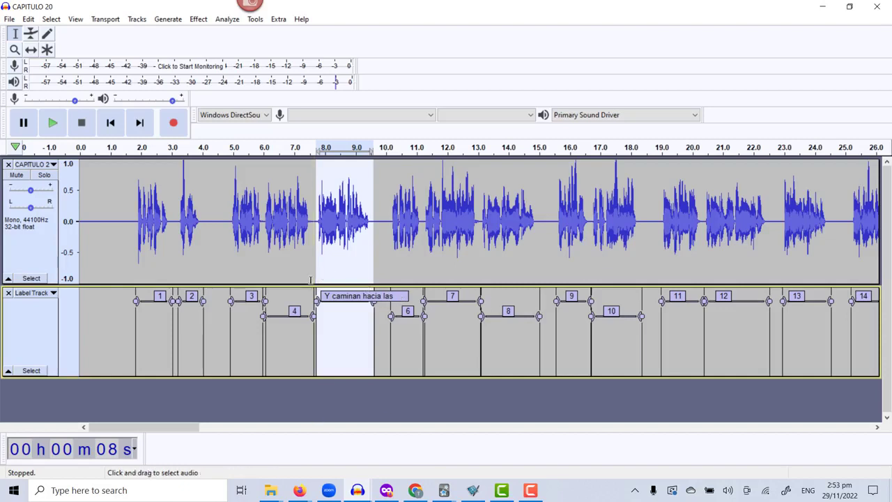
pyautogui.click(53, 124)
pyautogui.click(53, 124)
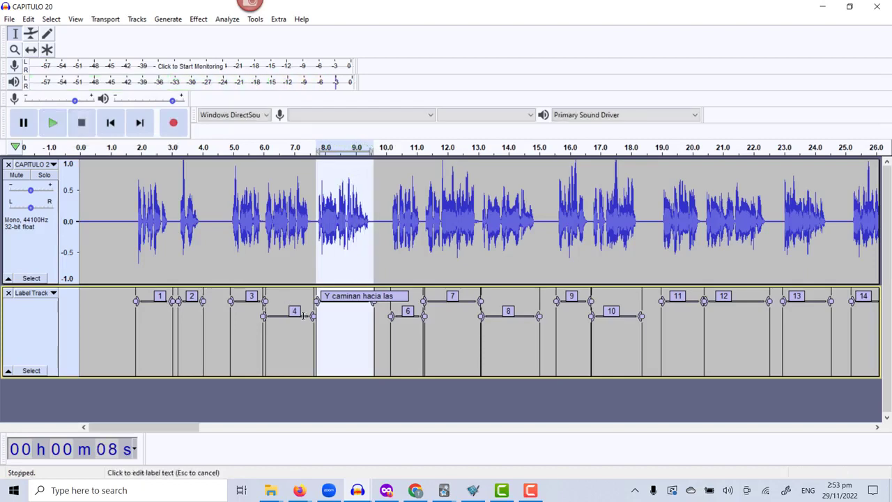
# Complete the label text so it reads "Y caminan hacia las coordinadas".
pyautogui.press('BackSpace')
pyautogui.write('doo')
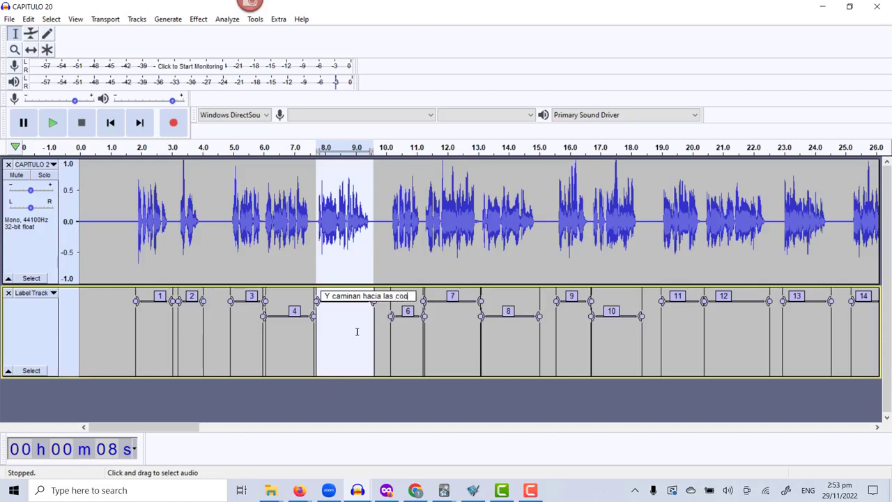
pyautogui.write('rdina')
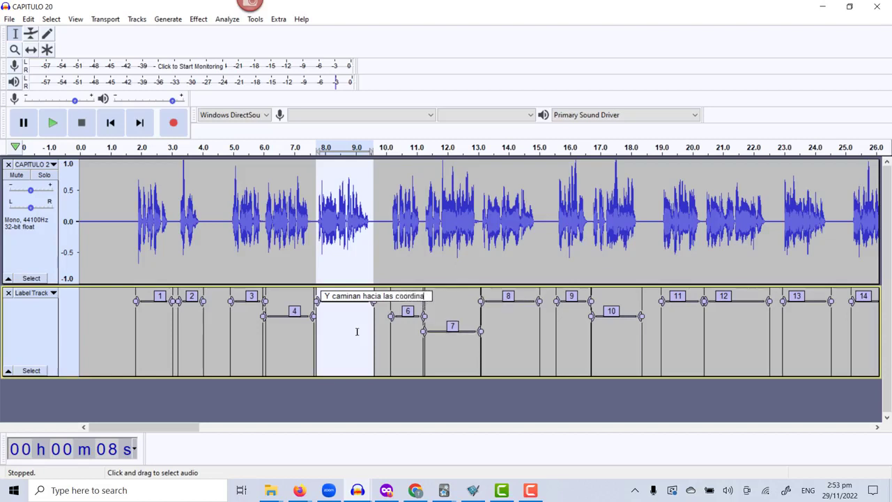
pyautogui.write('das')
pyautogui.press('Return')
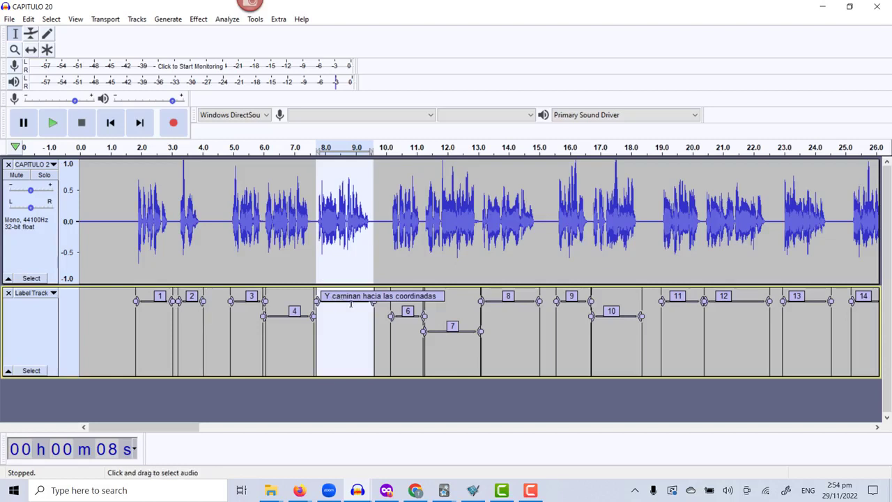
# Select and play the phrase marked by label 6, and advance the selection to label 7.
pyautogui.click(413, 311)
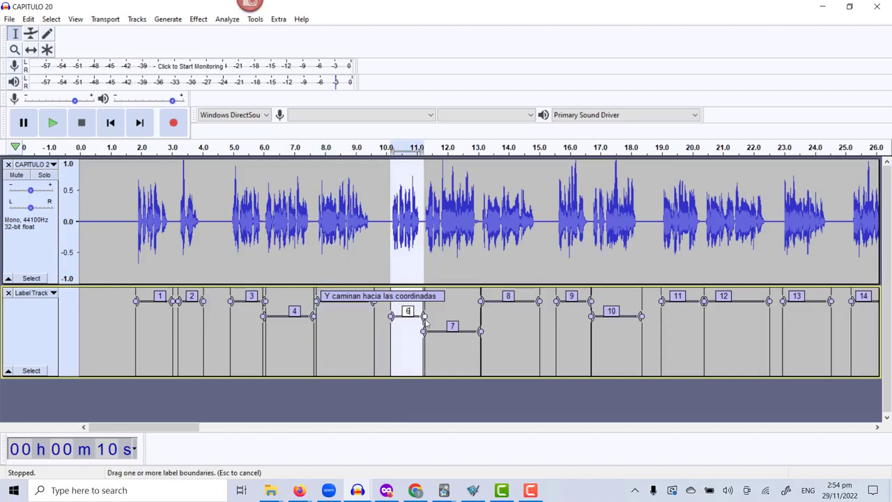
pyautogui.press('space')
pyautogui.press('space')
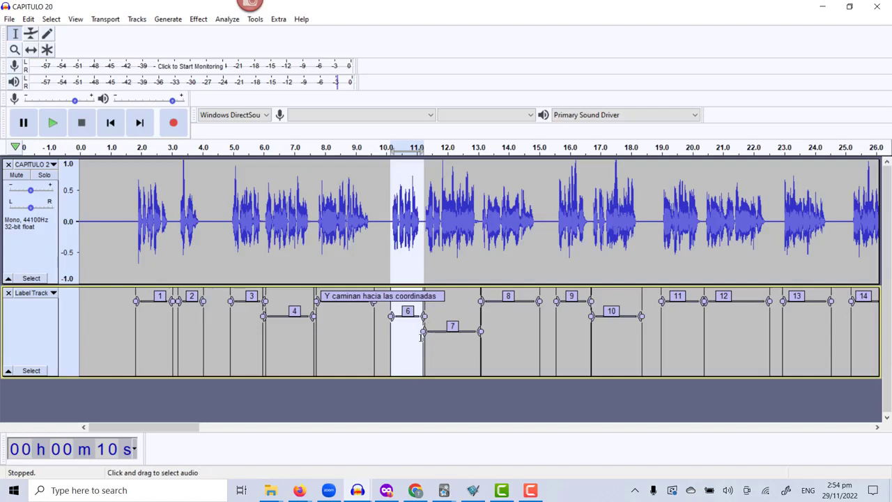
pyautogui.press('Return')
pyautogui.press('Tab')
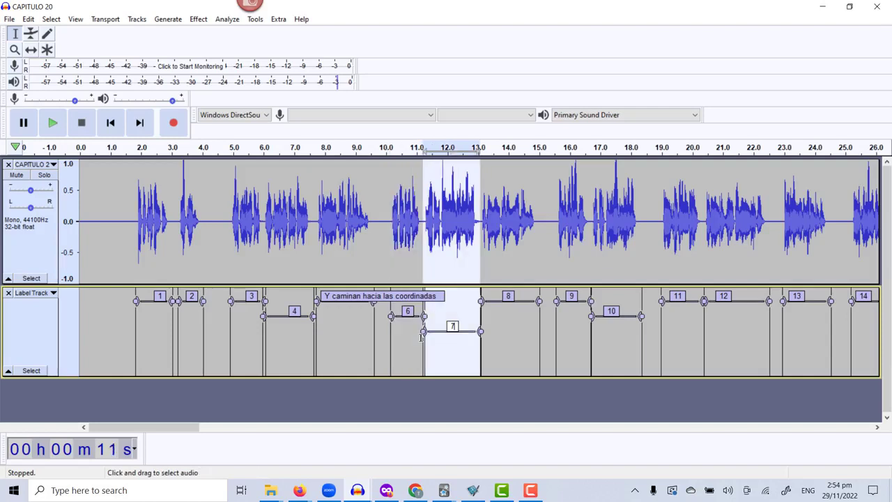
# Play the phrase marked by label 7 twice.
pyautogui.press('Return')
pyautogui.press('space')
pyautogui.press('space')
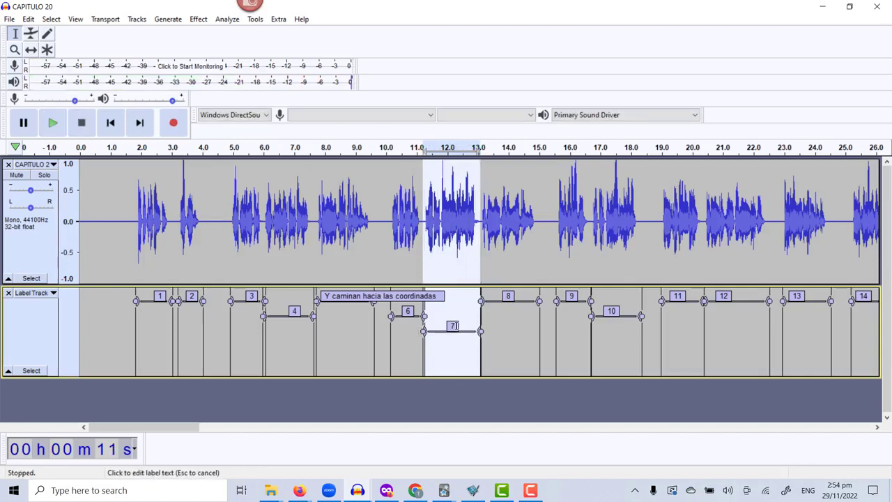
# Replace the text of label 7 with "llevan a un mansion enorme".
pyautogui.press('BackSpace')
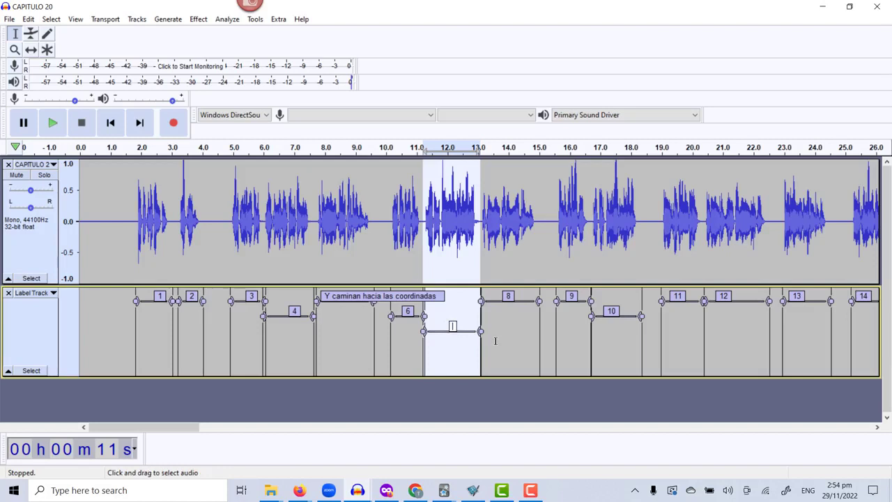
pyautogui.write('llevan a un man')
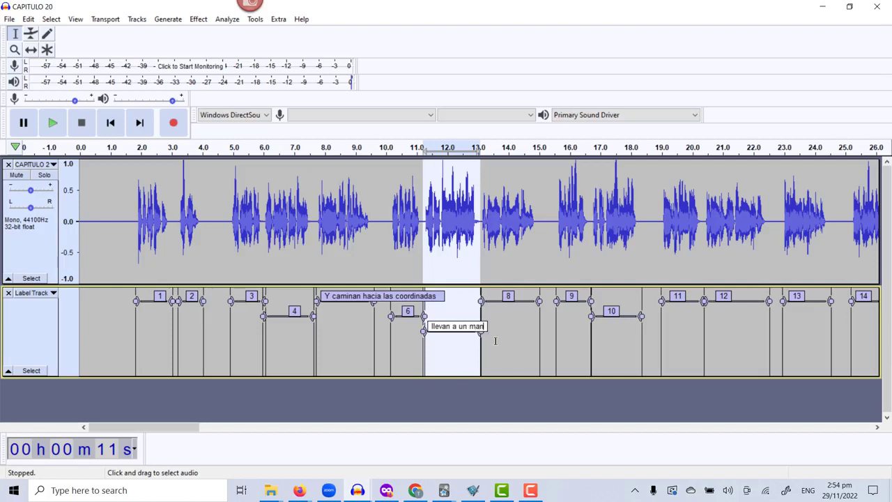
pyautogui.write('sion encrme')
pyautogui.press('Return')
# Replay the "llevan a un mansion enorme" phrase, and advance the selection to label 8 and play that phrase twice.
pyautogui.press('space')
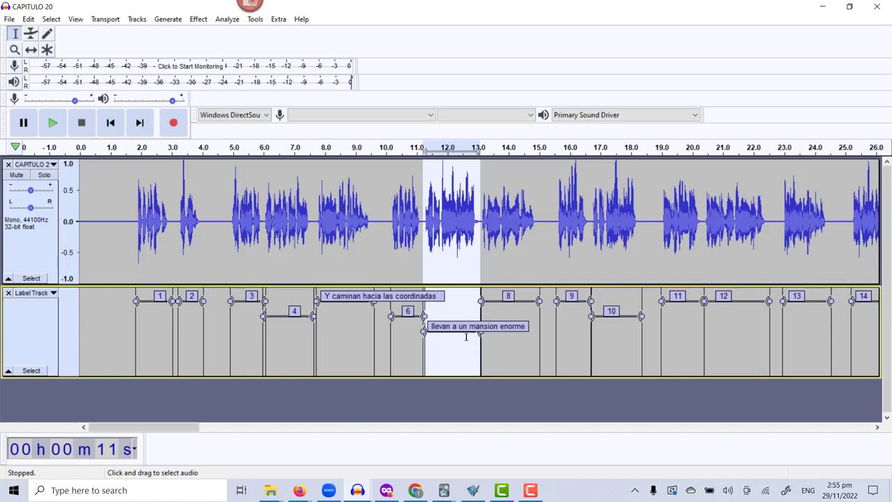
pyautogui.click(467, 337)
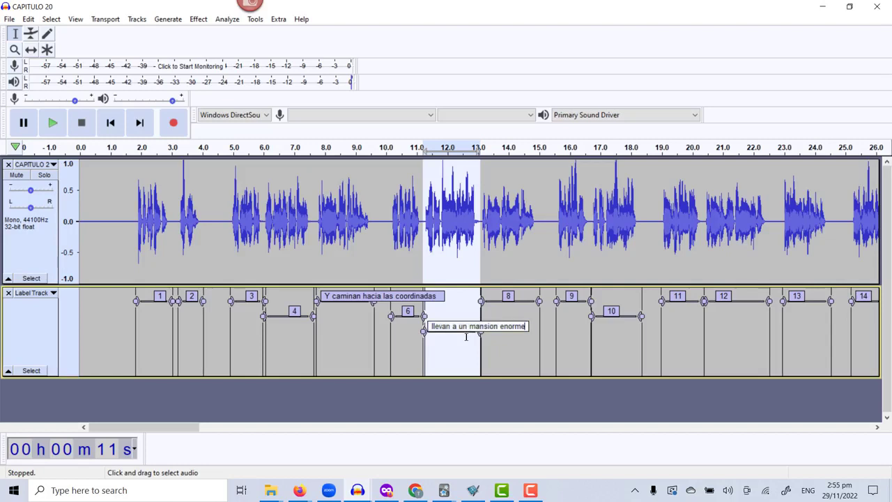
pyautogui.press('Return')
pyautogui.press('Tab')
pyautogui.press('Return')
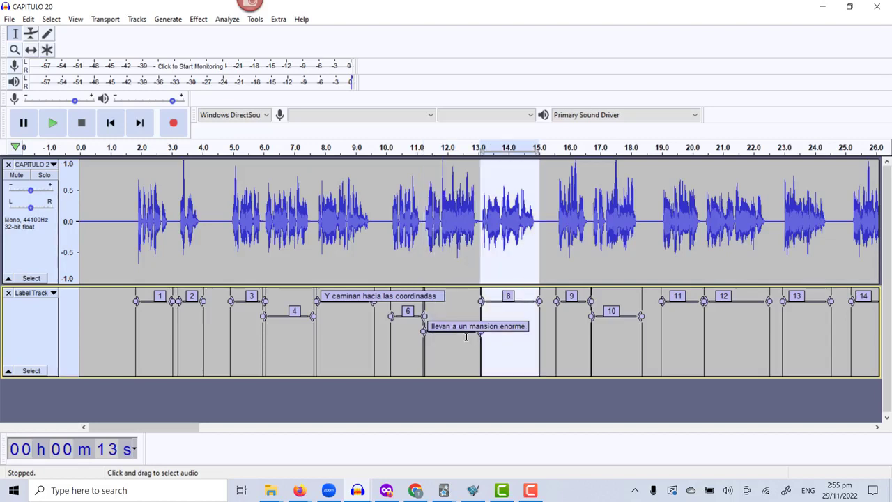
pyautogui.press('space')
pyautogui.press('space')
# Select and play the phrases marked by labels 9 and 10, each twice.
pyautogui.press('Tab')
pyautogui.press('Return')
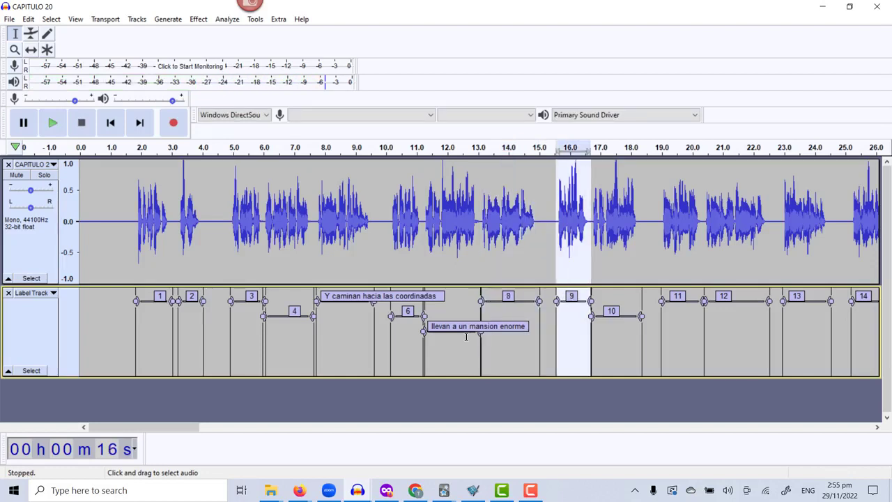
pyautogui.press('space')
pyautogui.press('space')
pyautogui.hotkey('alt', 'Right')
pyautogui.press('space')
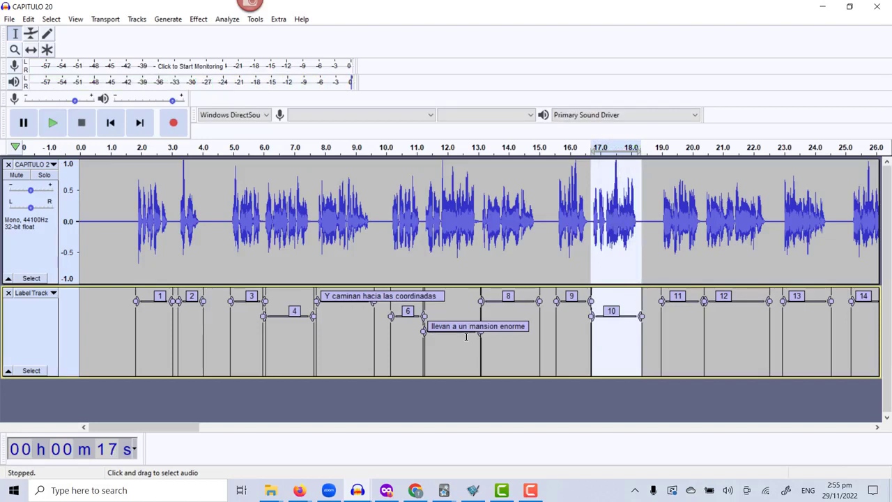
pyautogui.press('space')
# Advance the selection to label 11 and play its phrase repeatedly.
pyautogui.press('Tab')
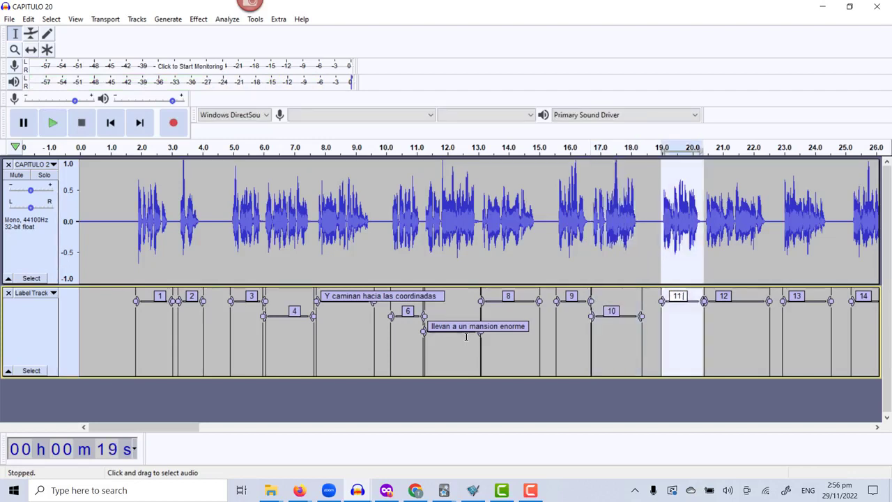
pyautogui.press('Return')
pyautogui.press('space')
pyautogui.press('space')
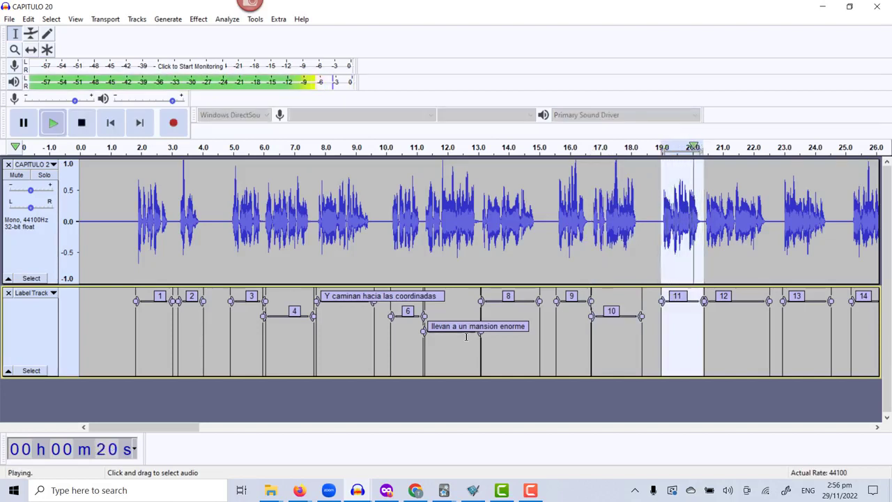
pyautogui.press('space')
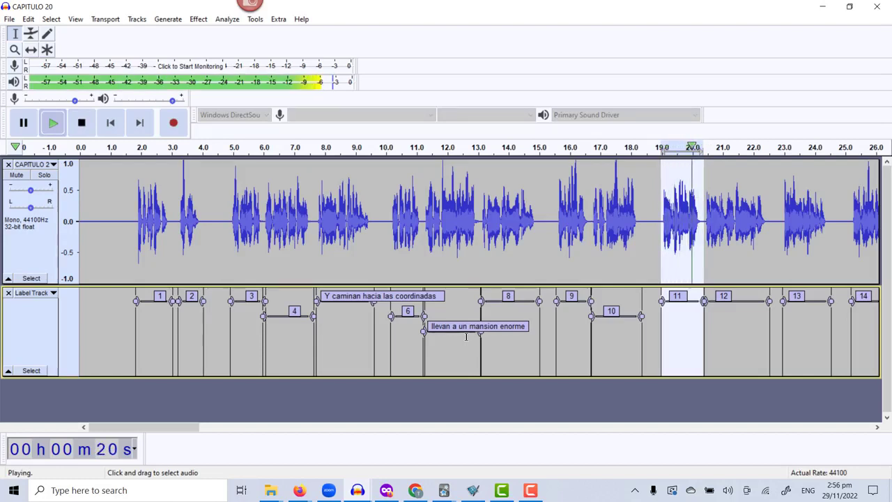
pyautogui.press('space')
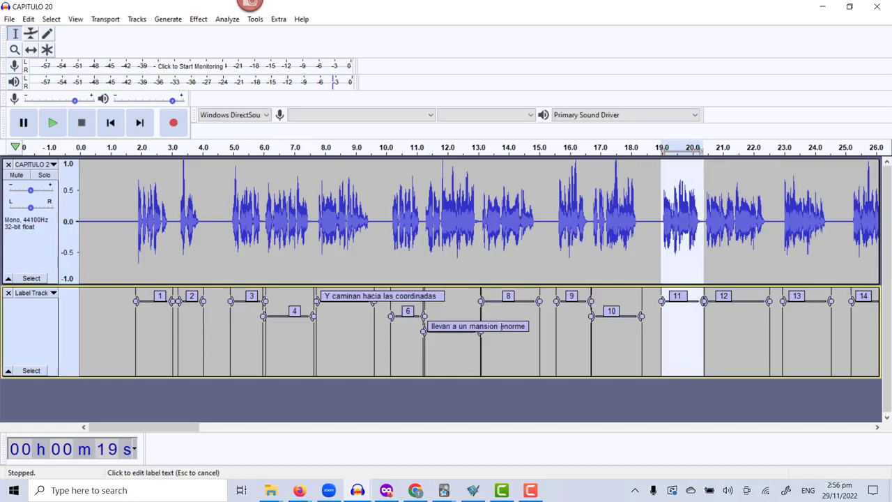
pyautogui.press('space')
# Replace the text of label 11 with "jaul".
pyautogui.click(670, 297)
pyautogui.write('aul')
pyautogui.press('BackSpace')
pyautogui.press('BackSpace')
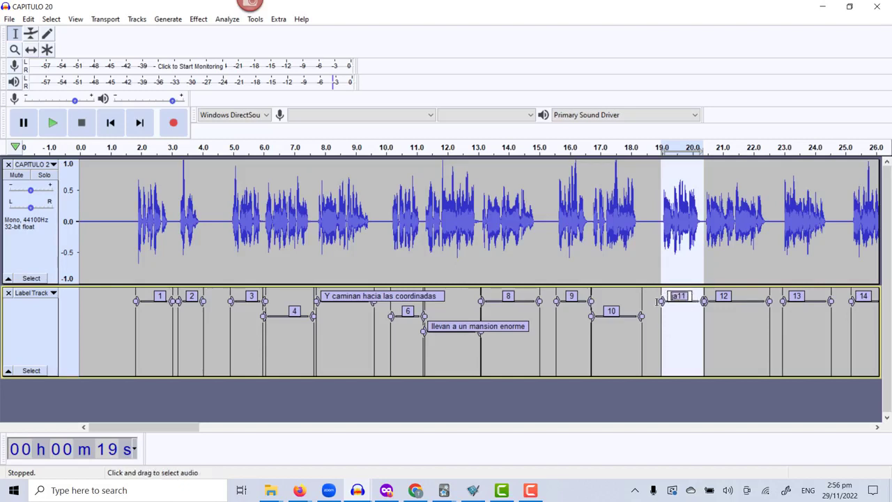
pyautogui.write('jaul')
pyautogui.press('Delete')
pyautogui.press('Delete')
pyautogui.press('Delete')
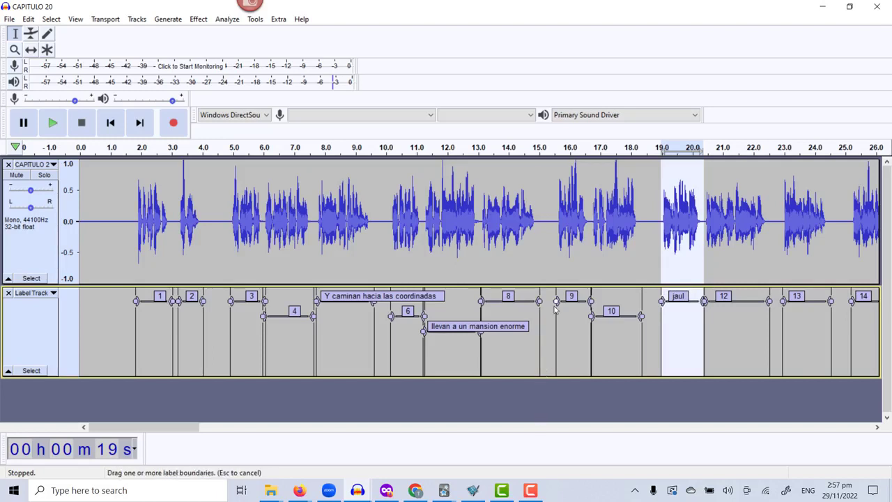
# Save the project as CAPITULO 20.aup in the Audacity demo folder.
pyautogui.click(10, 20)
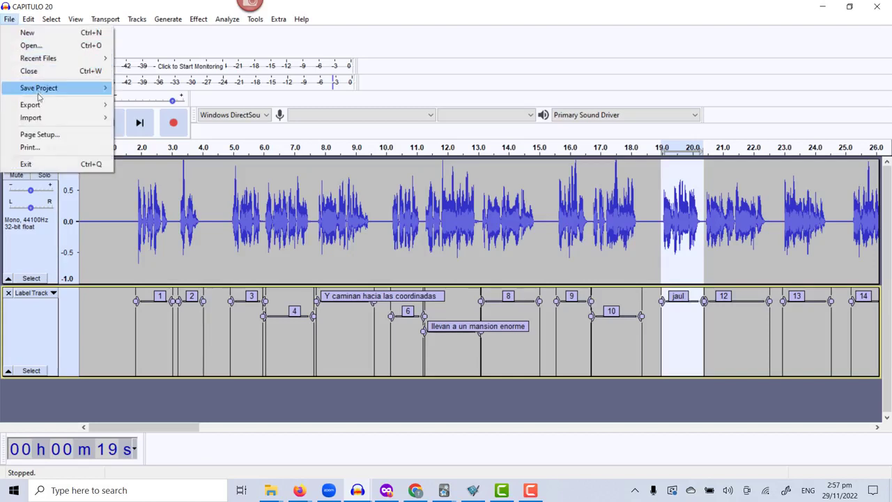
pyautogui.moveTo(40, 94)
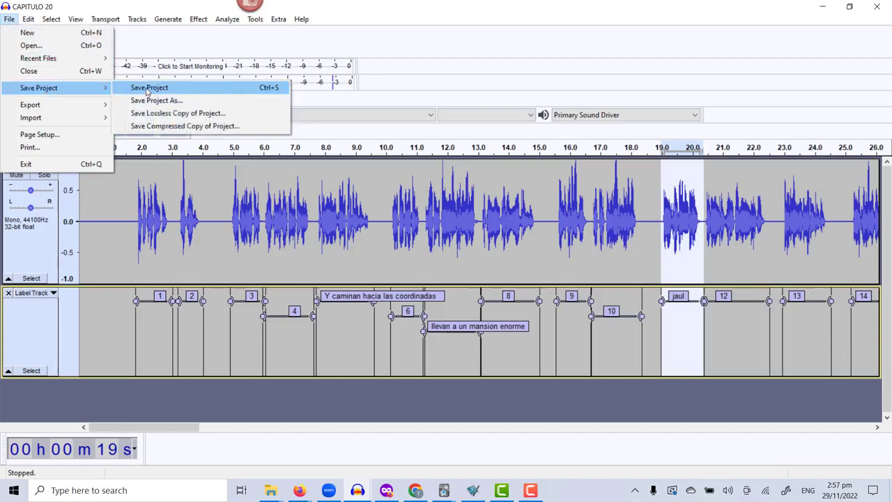
pyautogui.hotkey('ctrl', 's')
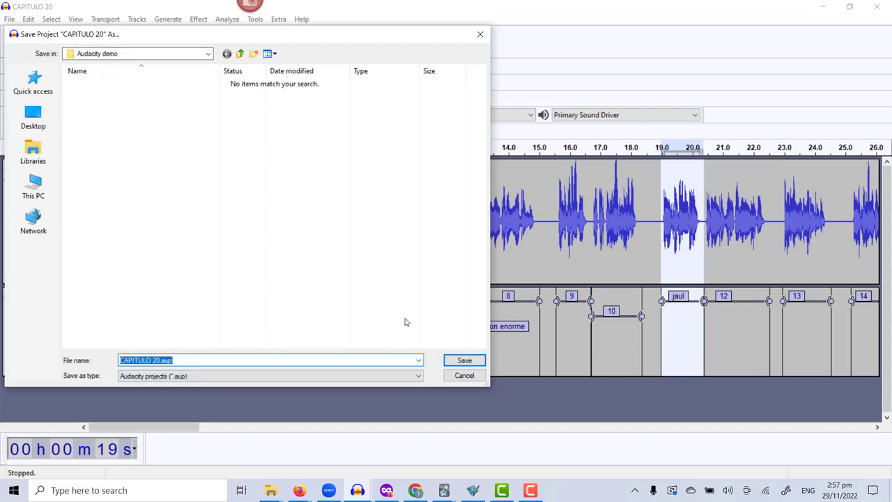
pyautogui.click(470, 362)
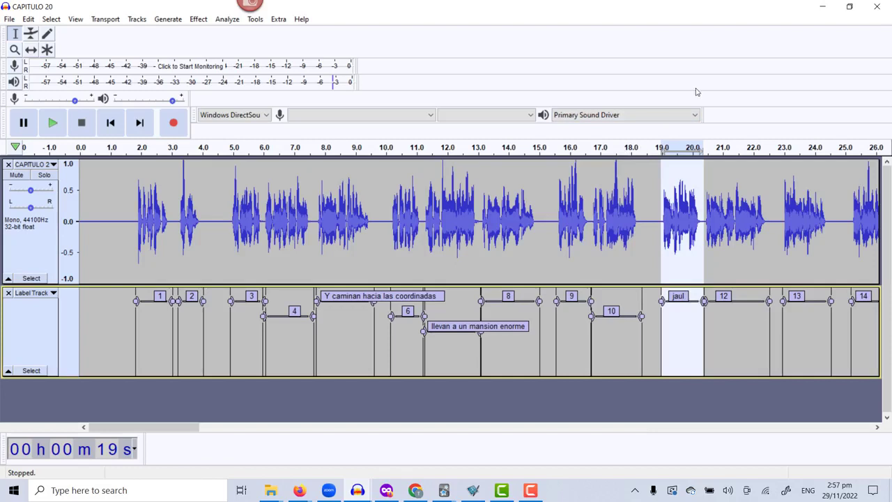
# Minimize Audacity and the file window, and bring up the Iberian Spanish text of Capítulo 20 on the browser's lesson page.
pyautogui.click(823, 10)
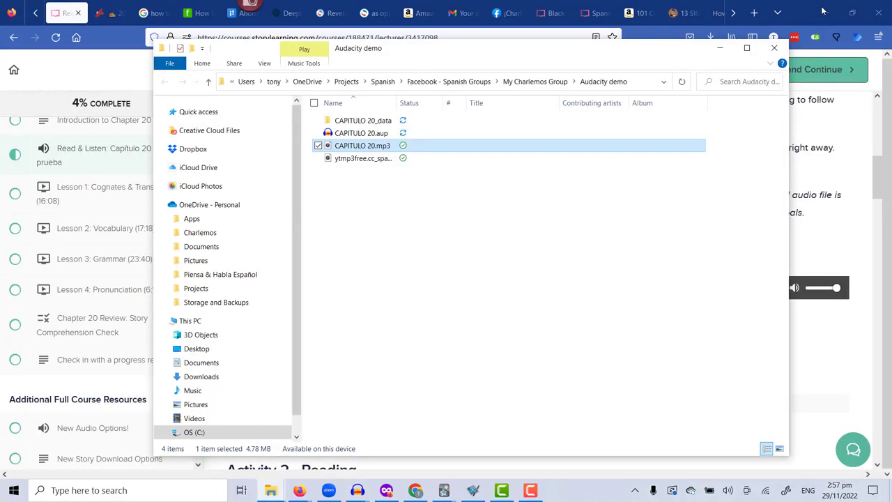
pyautogui.click(718, 49)
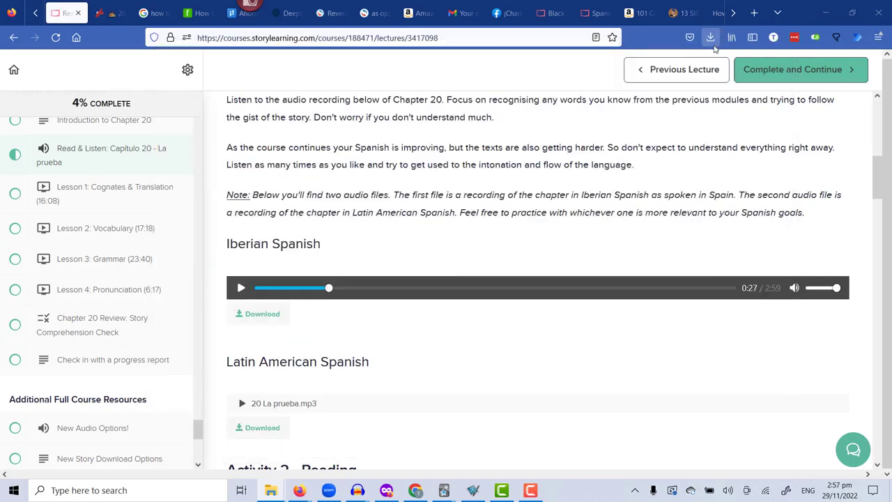
pyautogui.scroll(-7, 410, 280)
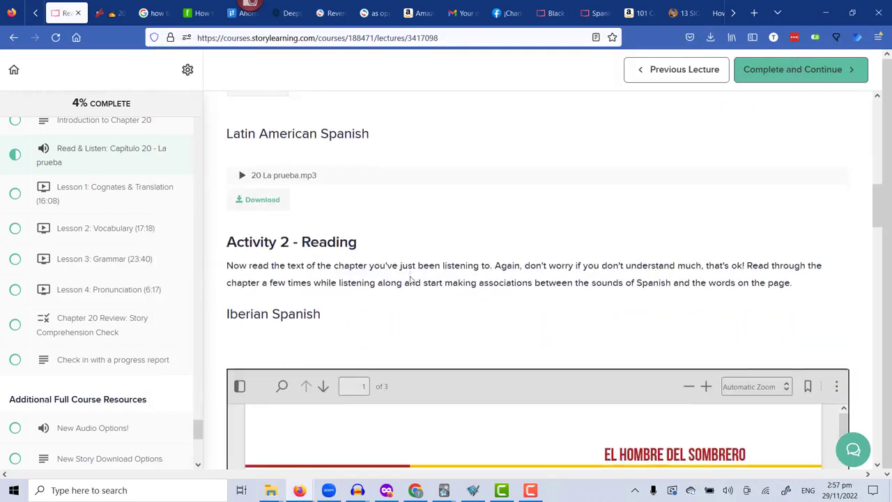
pyautogui.scroll(-2, 410, 279)
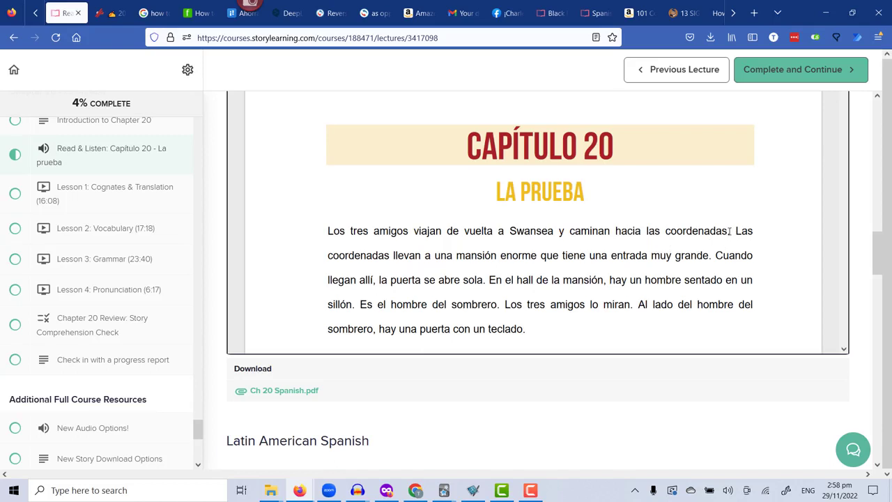
# Look up the word "coordenadas" from the chapter text in SpanishDict.
pyautogui.doubleClick(705, 231)
pyautogui.hotkey('ctrl', 'c')
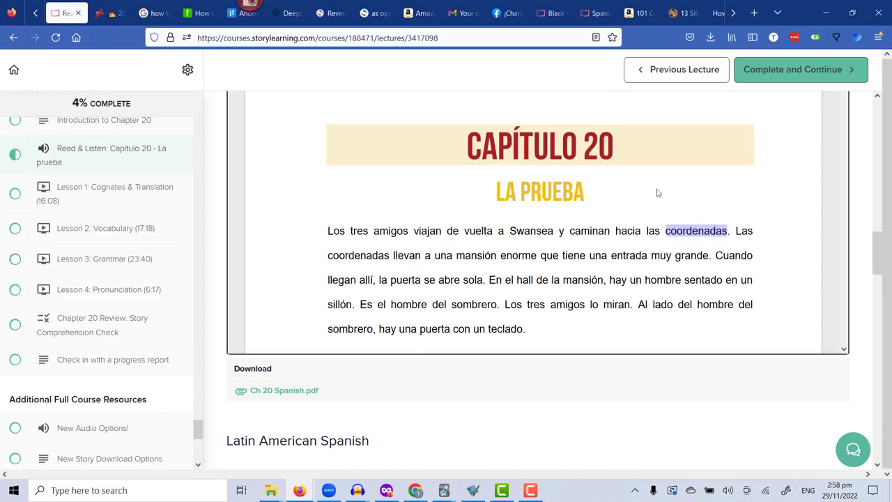
pyautogui.click(235, 19)
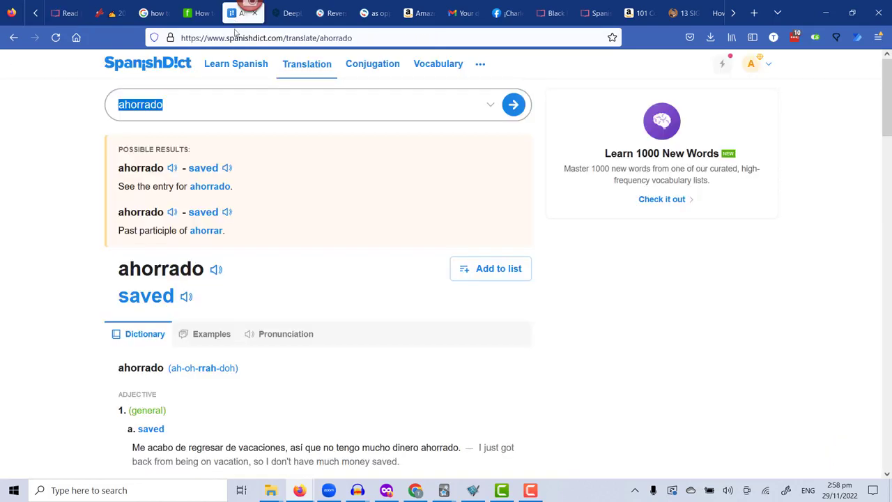
pyautogui.moveTo(175, 108); pyautogui.dragTo(115, 104)
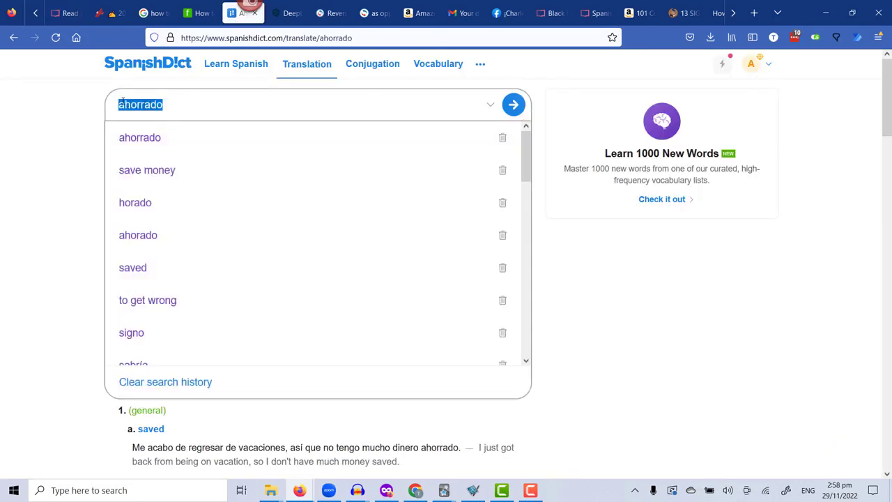
pyautogui.hotkey('ctrl', 'v')
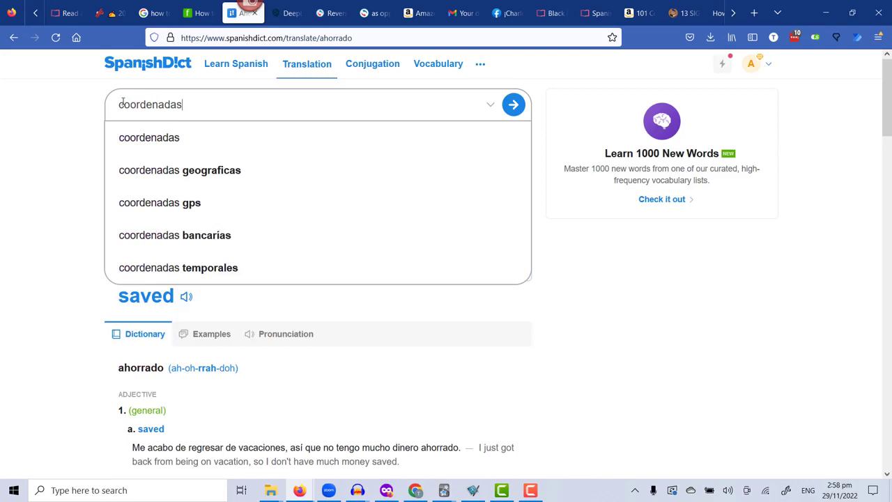
pyautogui.press('Return')
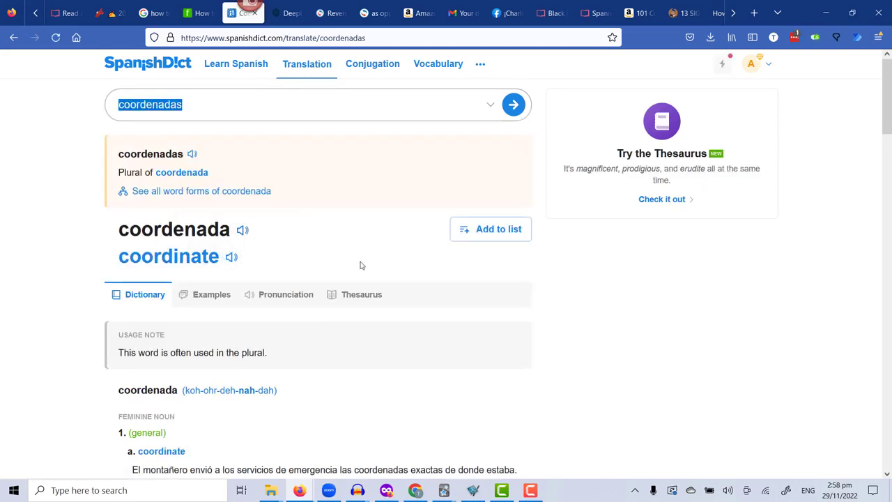
# Examine the dictionary entry and the example sentences for "coordenadas".
pyautogui.scroll(-3, 395, 383)
pyautogui.scroll(-2, 395, 383)
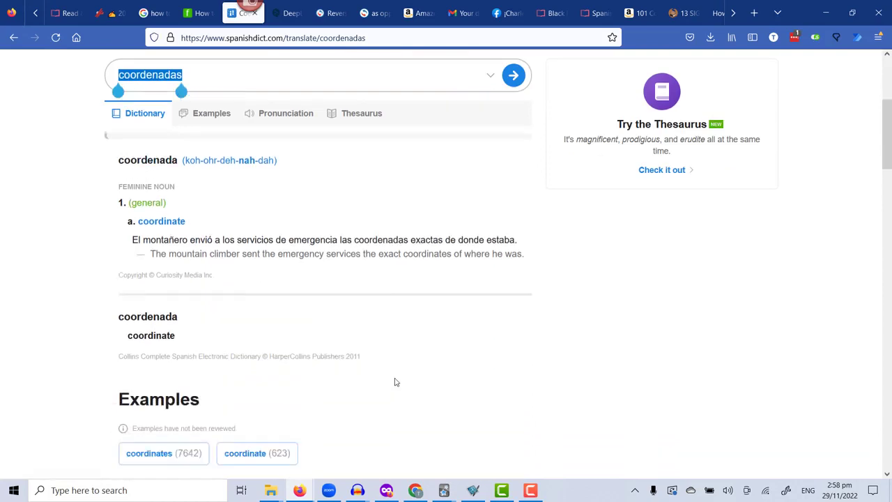
pyautogui.scroll(-2, 421, 330)
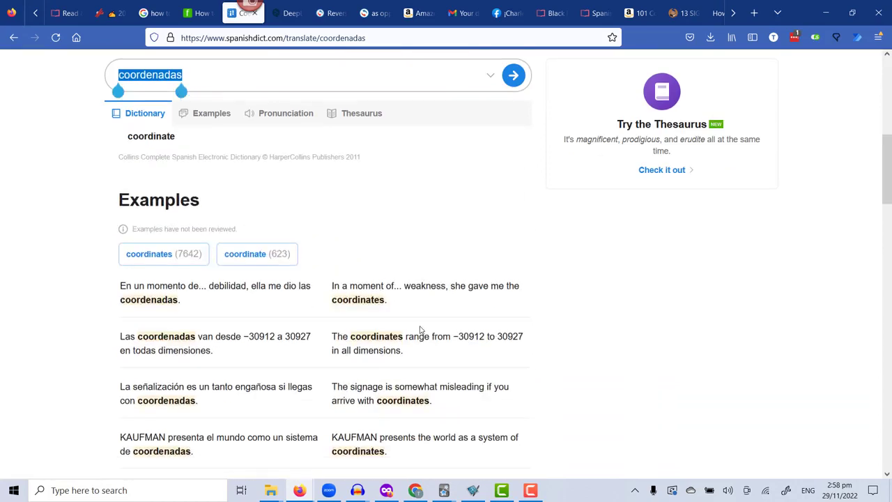
pyautogui.scroll(-2, 421, 330)
pyautogui.scroll(-1, 420, 329)
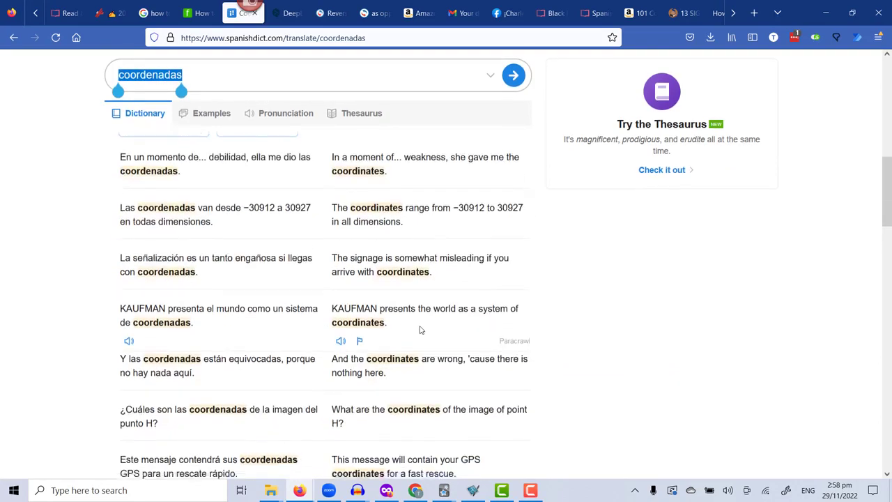
pyautogui.scroll(-1, 420, 329)
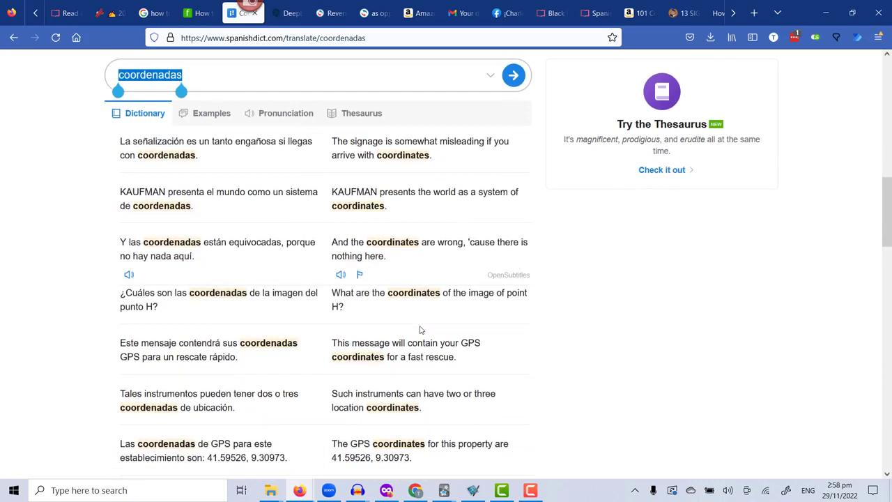
pyautogui.scroll(-2, 420, 330)
pyautogui.scroll(6, 420, 330)
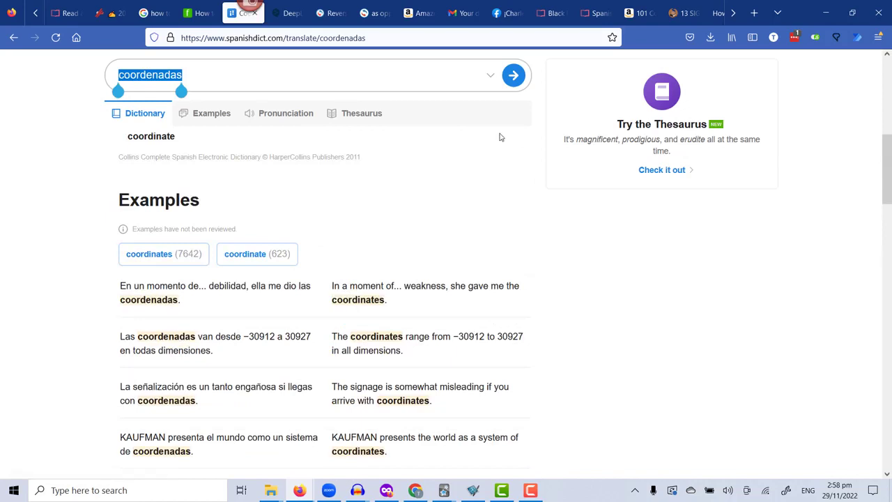
# Return to the chapter text, clear the word selection and switch back to the CAPITULO 20 project in Audacity.
pyautogui.hotkey('ctrl', '1')
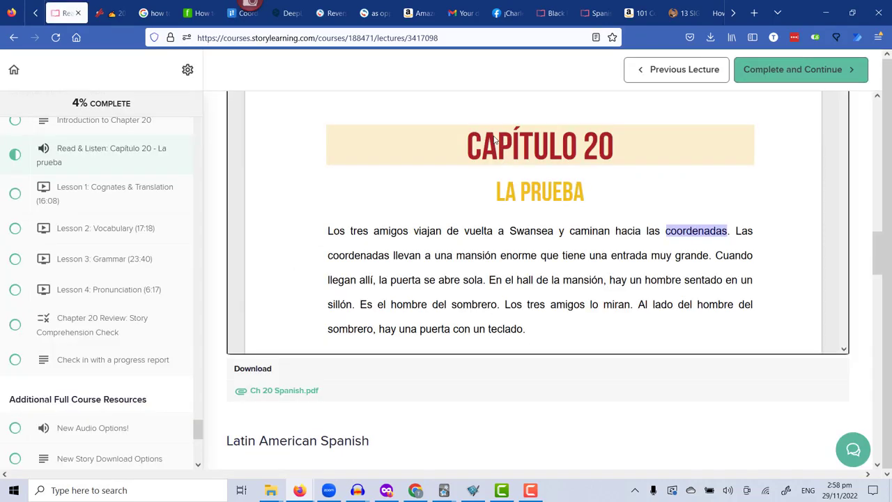
pyautogui.click(651, 232)
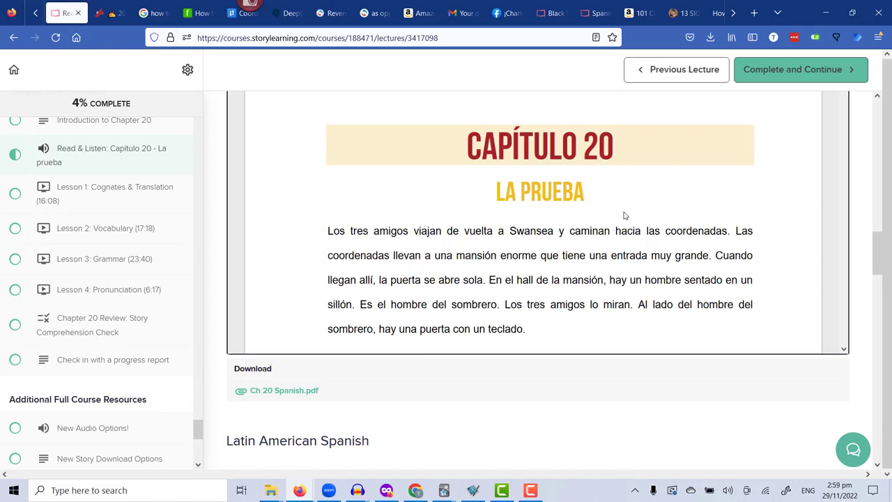
pyautogui.click(357, 491)
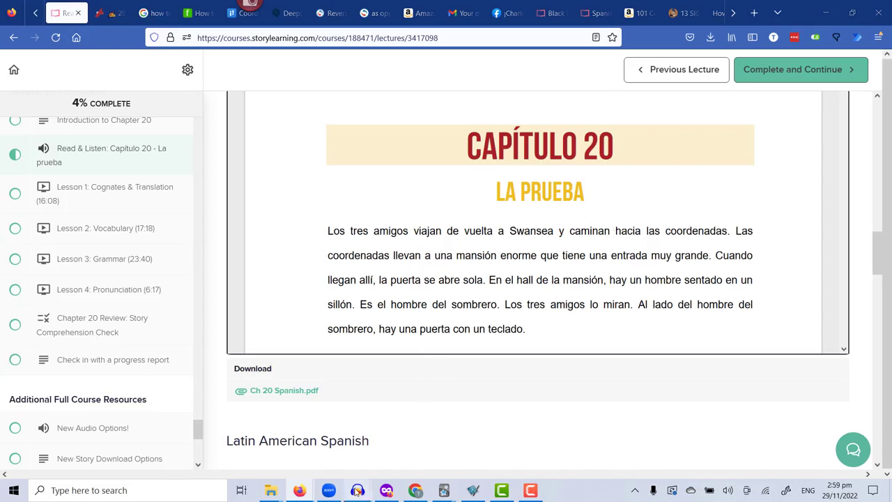
pyautogui.click(840, 463)
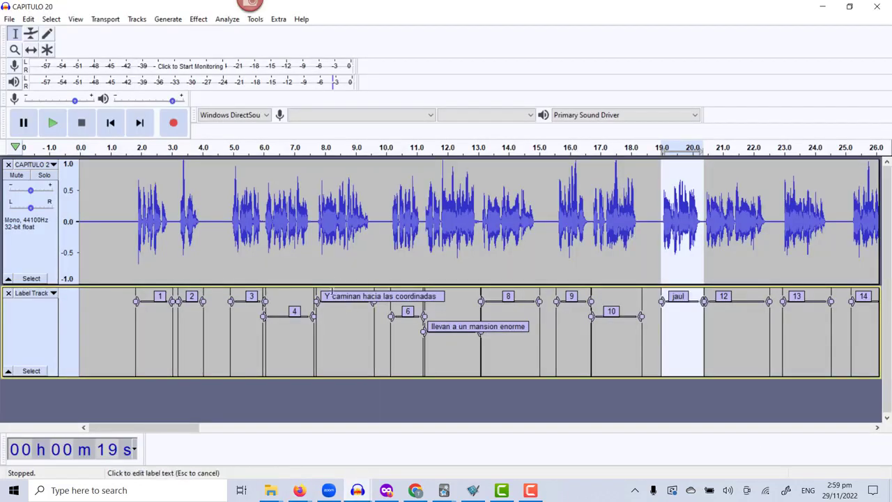
# Select the phrase labelled "Y caminan hacia las coordinadas" and play it twice.
pyautogui.click(344, 296)
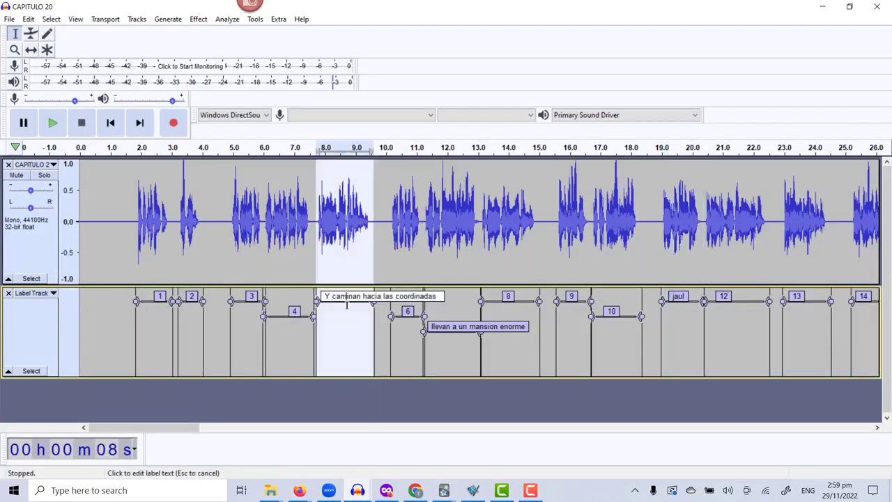
pyautogui.press('Return')
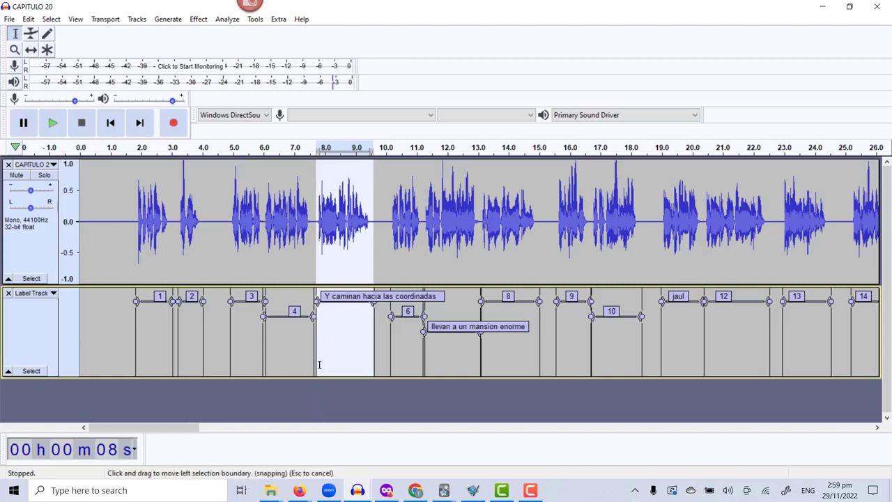
pyautogui.press('space')
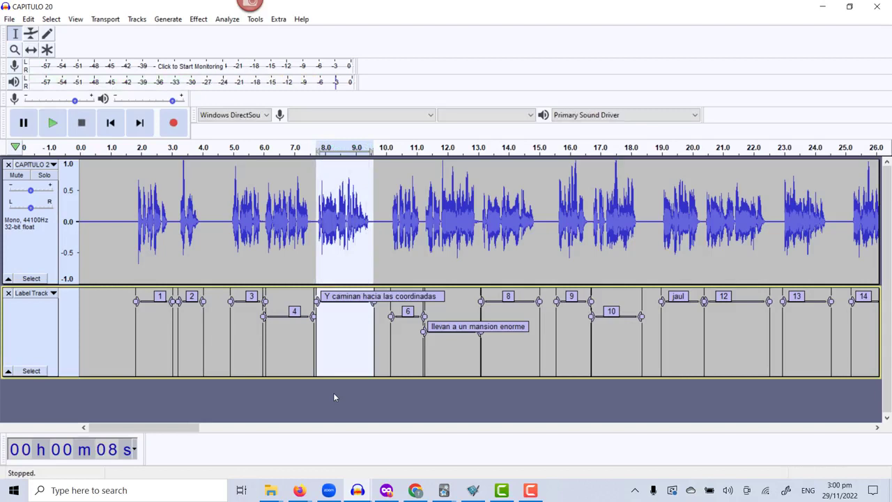
pyautogui.press('space')
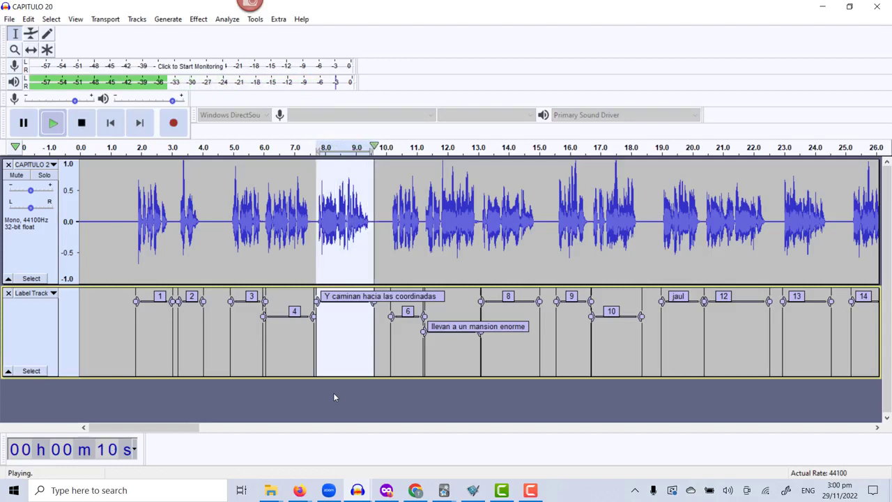